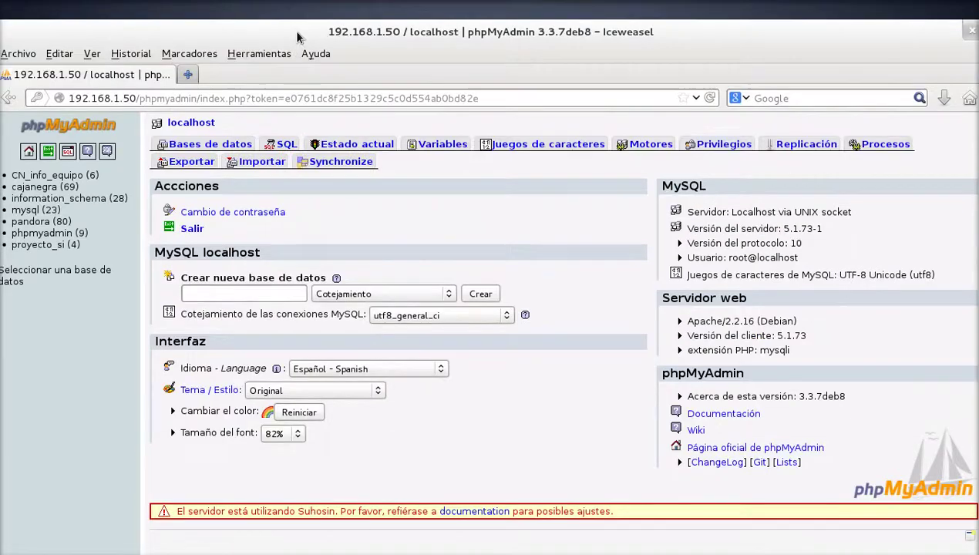
{"action": "double_click", "coordinate": [385, 20]}
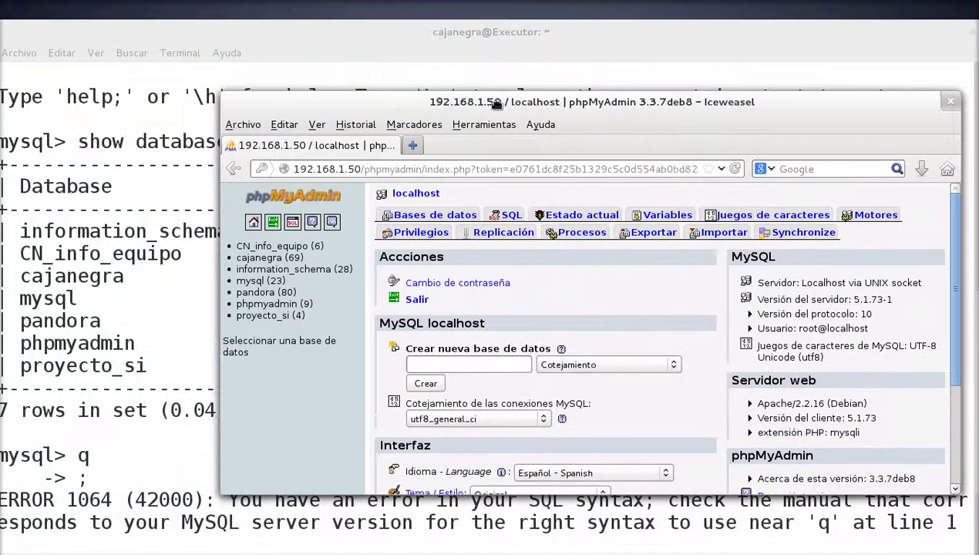
{"action": "left_click_drag", "start_coordinate": [496, 103], "coordinate": [583, 110]}
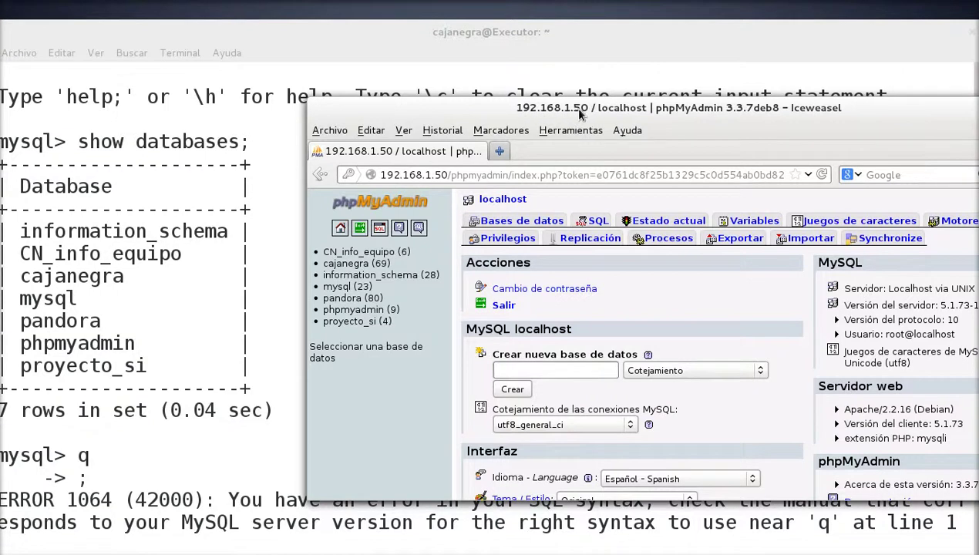
{"action": "left_click_drag", "start_coordinate": [580, 108], "coordinate": [458, 77]}
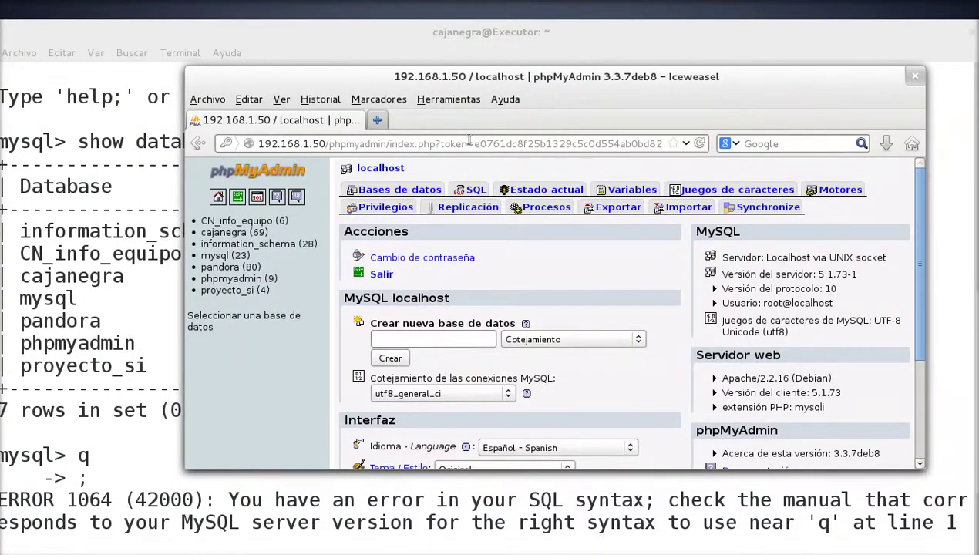
{"action": "double_click", "coordinate": [487, 80]}
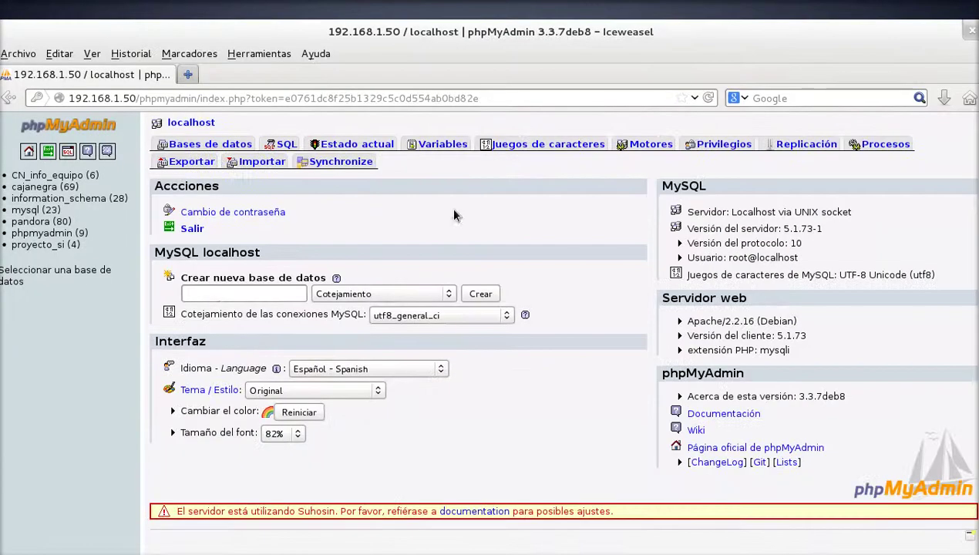
{"action": "key", "text": "alt+Tab"}
{"action": "key", "text": "alt+Tab"}
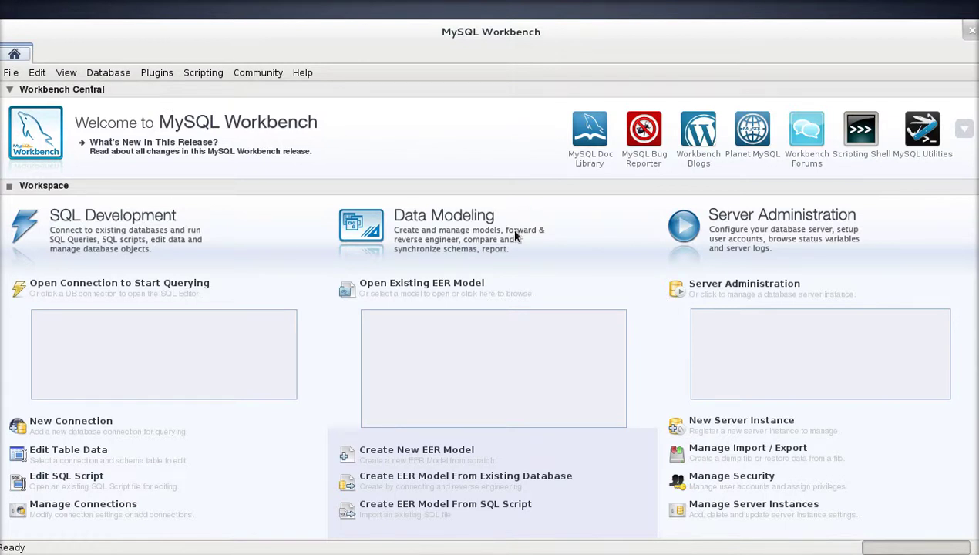
{"action": "key", "text": "alt+Tab"}
{"action": "key", "text": "alt+Tab"}
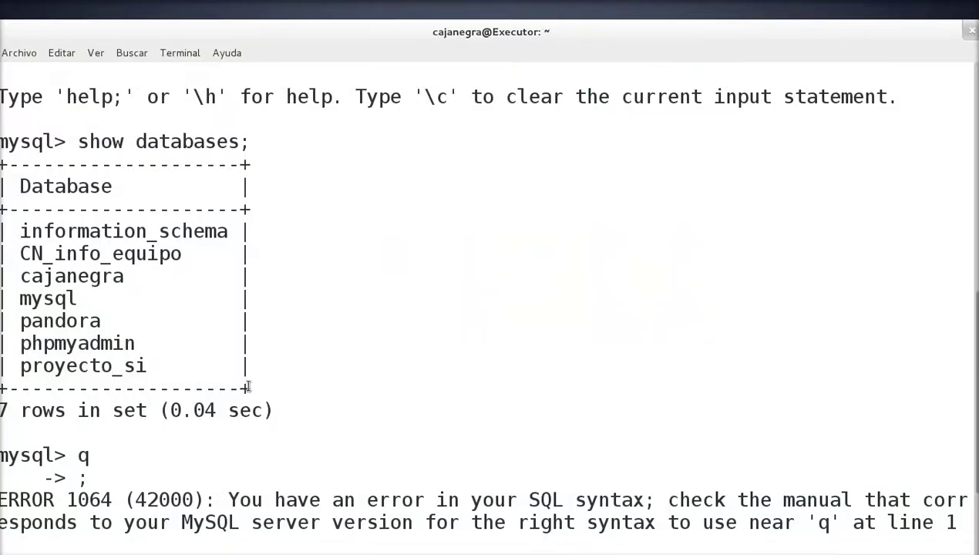
Switch to MySQL Workbench and start a new server instance profile for the remote host 192.168.1.50.
{"action": "key", "text": "alt+Tab"}
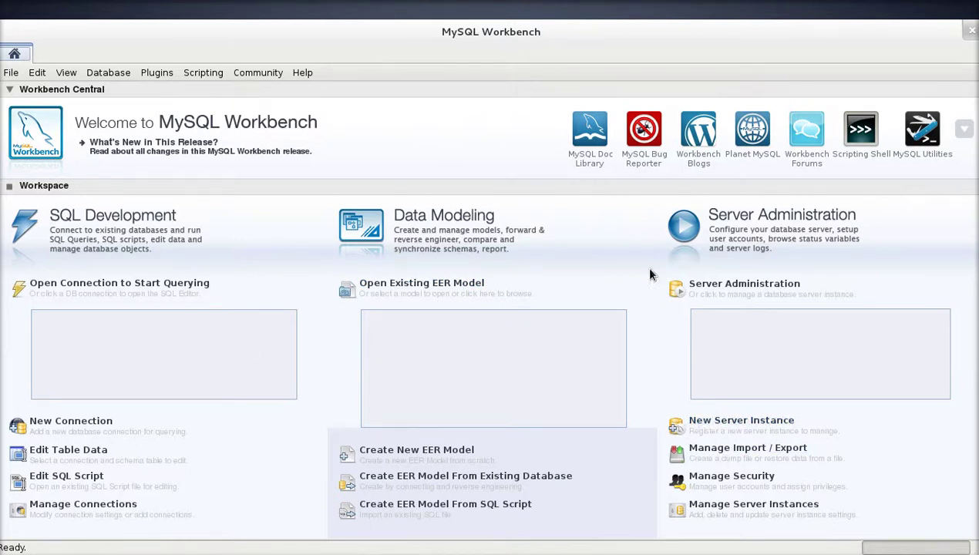
{"action": "left_click", "coordinate": [716, 422]}
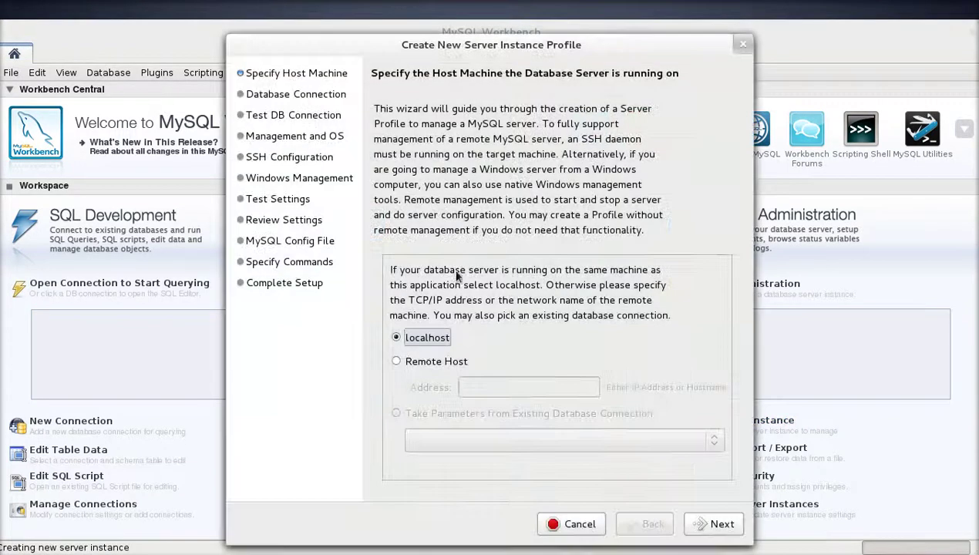
{"action": "left_click", "coordinate": [421, 361]}
{"action": "type", "text": "192"}
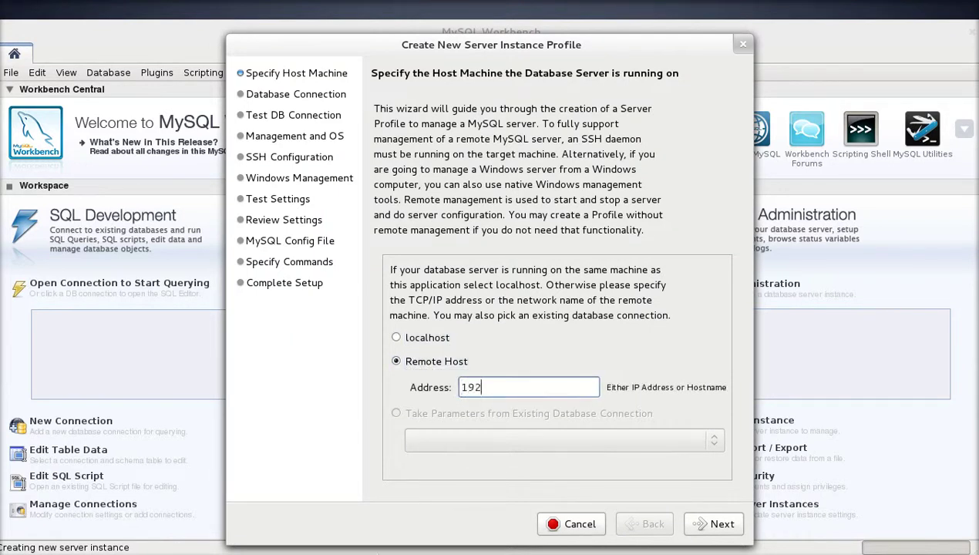
{"action": "type", "text": ".168.1.50"}
{"action": "left_click", "coordinate": [715, 524]}
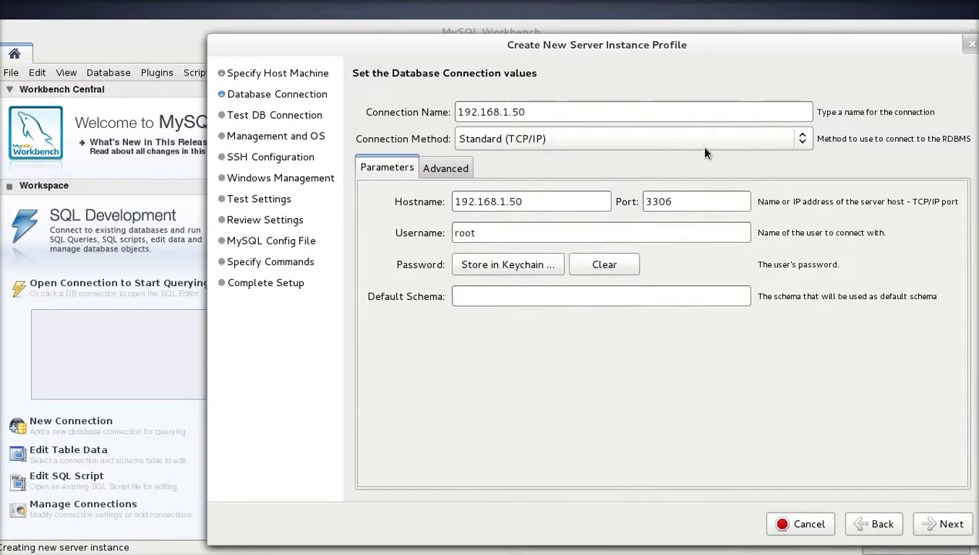
{"action": "left_click", "coordinate": [654, 144]}
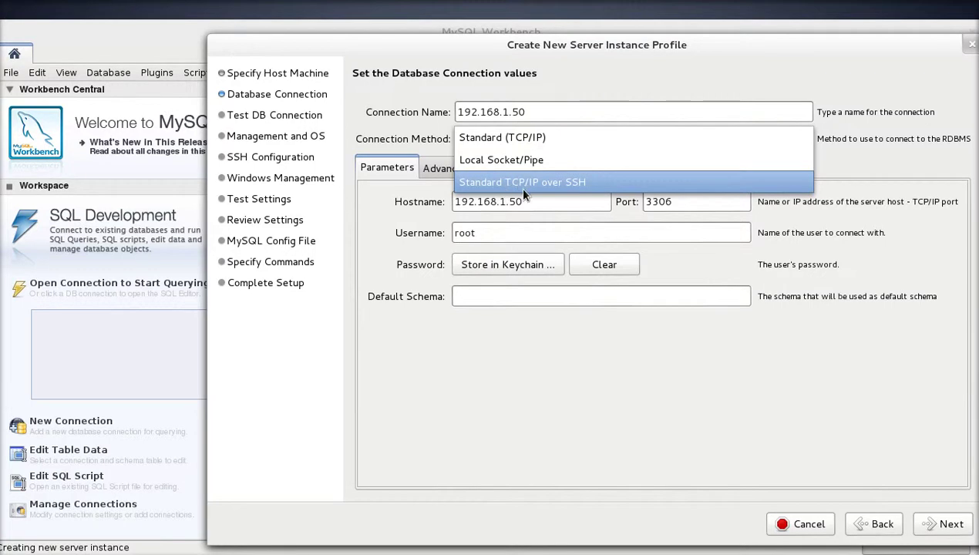
{"action": "left_click", "coordinate": [596, 183]}
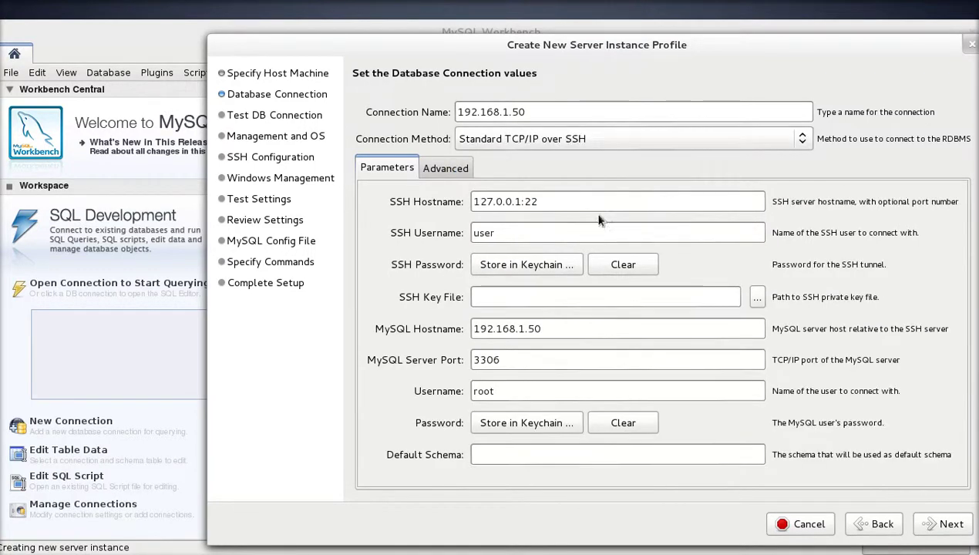
{"action": "left_click", "coordinate": [538, 136]}
{"action": "left_click", "coordinate": [531, 93]}
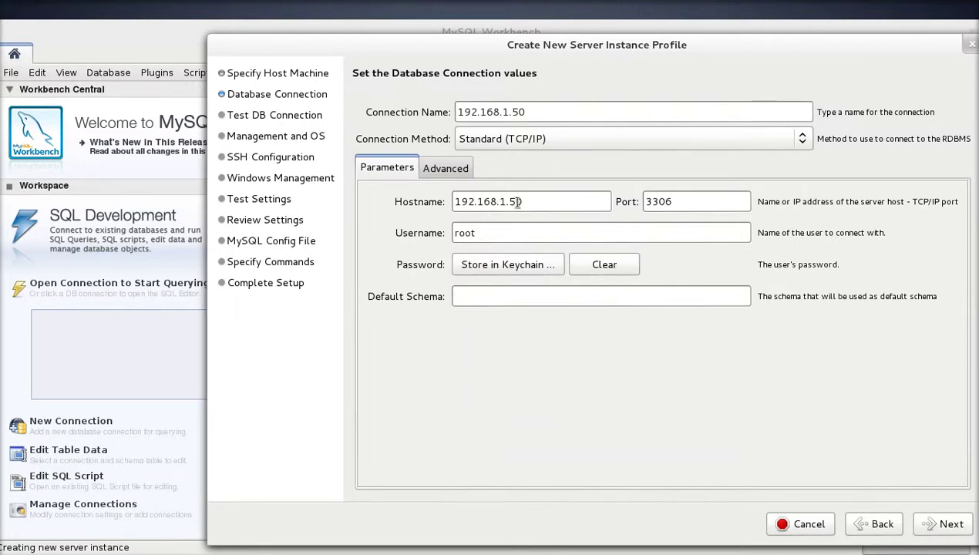
{"action": "left_click_drag", "start_coordinate": [524, 202], "coordinate": [429, 199]}
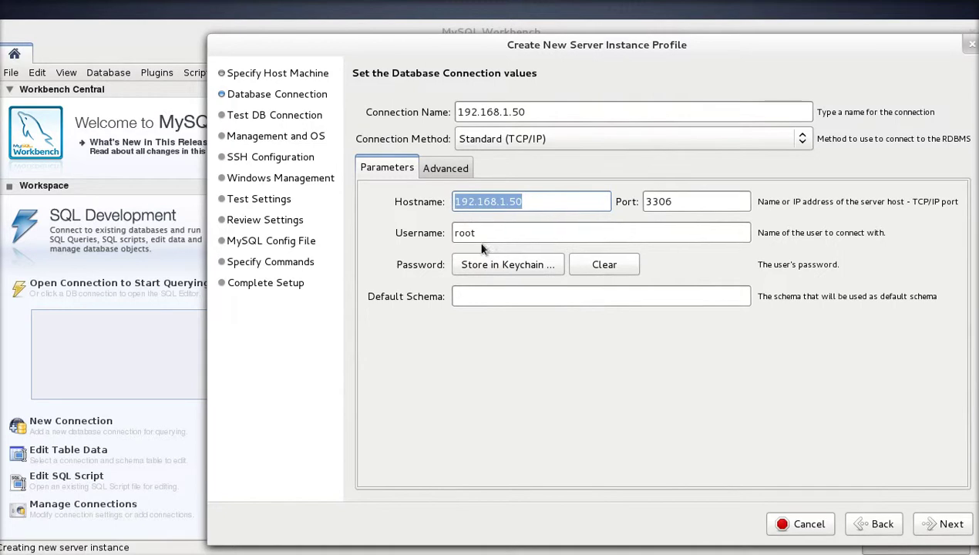
Set the connection method to Standard TCP/IP over SSH and the SSH hostname to 192.168.1.50.
{"action": "left_click", "coordinate": [557, 140]}
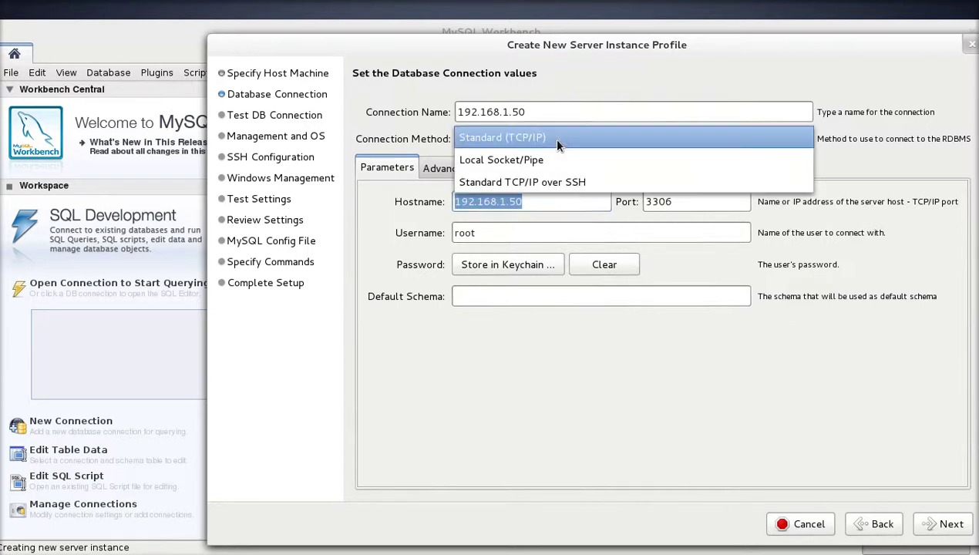
{"action": "left_click", "coordinate": [556, 181]}
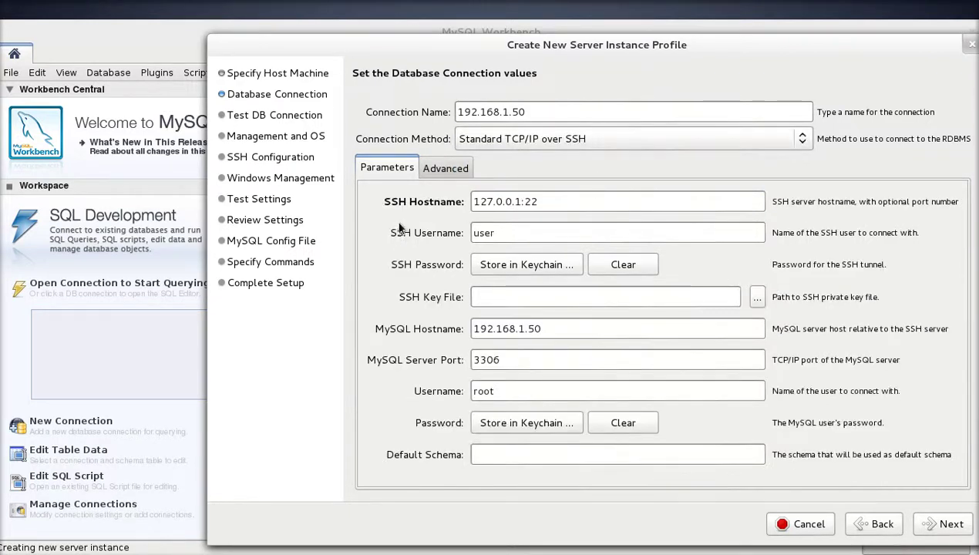
{"action": "left_click_drag", "start_coordinate": [549, 203], "coordinate": [411, 202]}
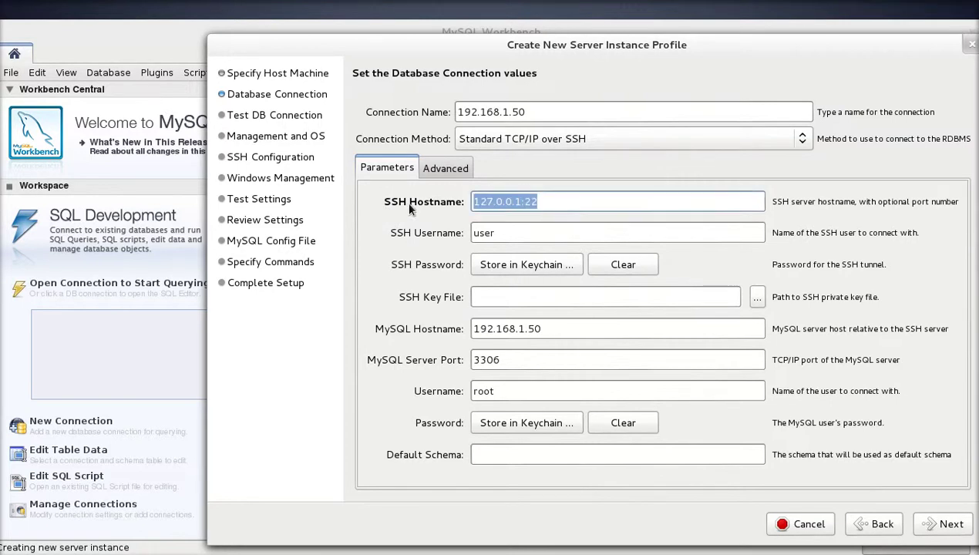
{"action": "key", "text": "alt+Tab"}
{"action": "key", "text": "alt+Tab"}
{"action": "key", "text": "alt+shift+Tab"}
{"action": "key", "text": "alt+Tab"}
{"action": "left_click_drag", "start_coordinate": [472, 328], "coordinate": [563, 328]}
{"action": "left_click_drag", "start_coordinate": [545, 202], "coordinate": [381, 201]}
{"action": "type", "text": "192"}
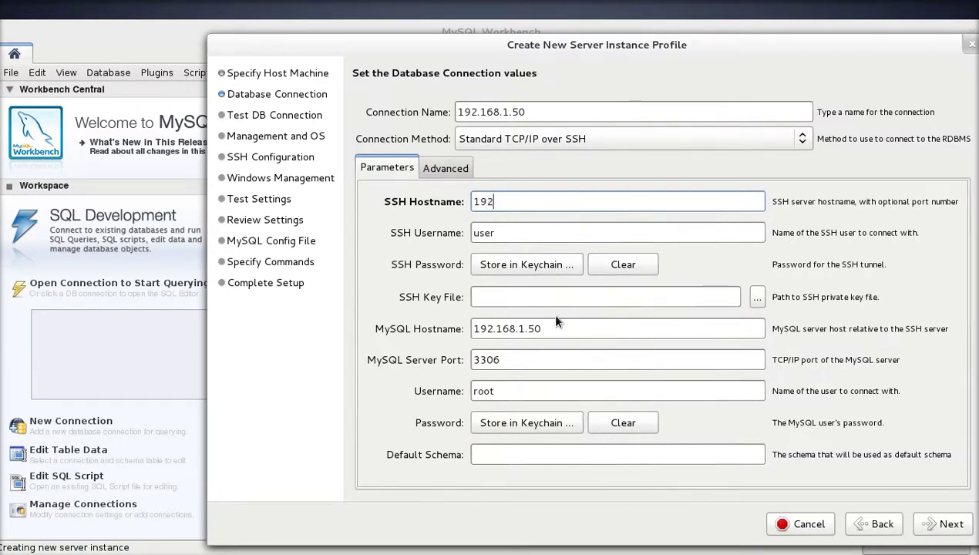
{"action": "type", "text": ".168.1.50"}
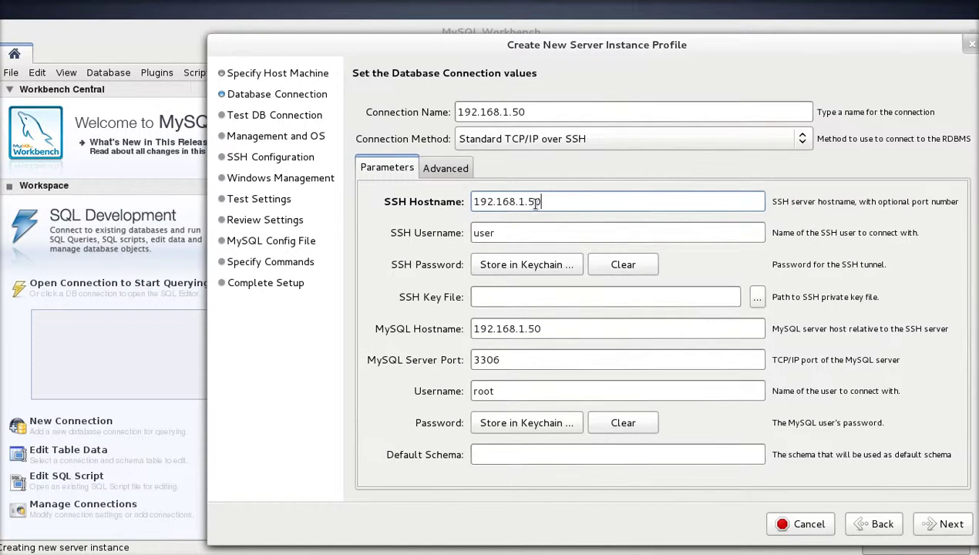
Enter the SSH username and store the SSH account password in the keychain.
{"action": "key", "text": "Tab"}
{"action": "type", "text": "amisadai"}
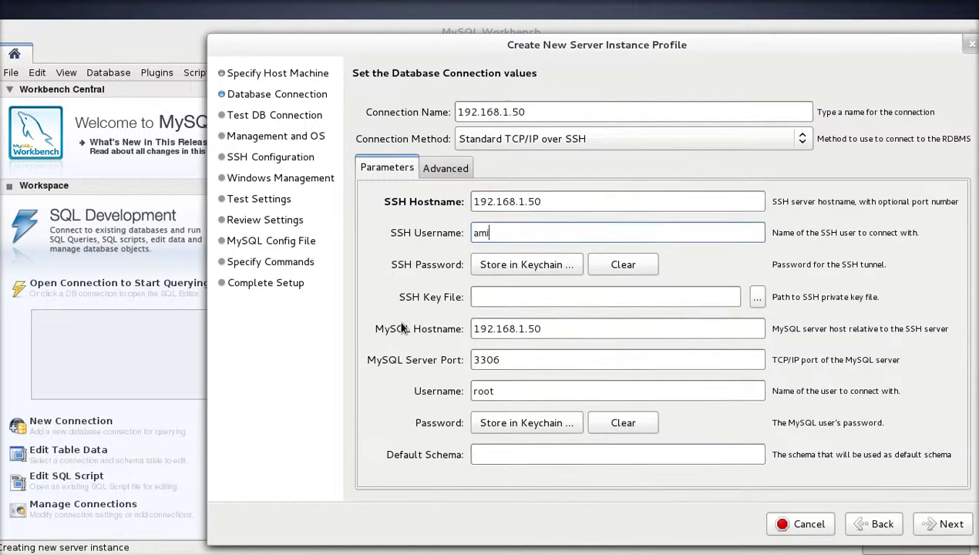
{"action": "key", "text": "Tab"}
{"action": "left_click", "coordinate": [509, 262]}
{"action": "type", "text": "•••••••••••••"}
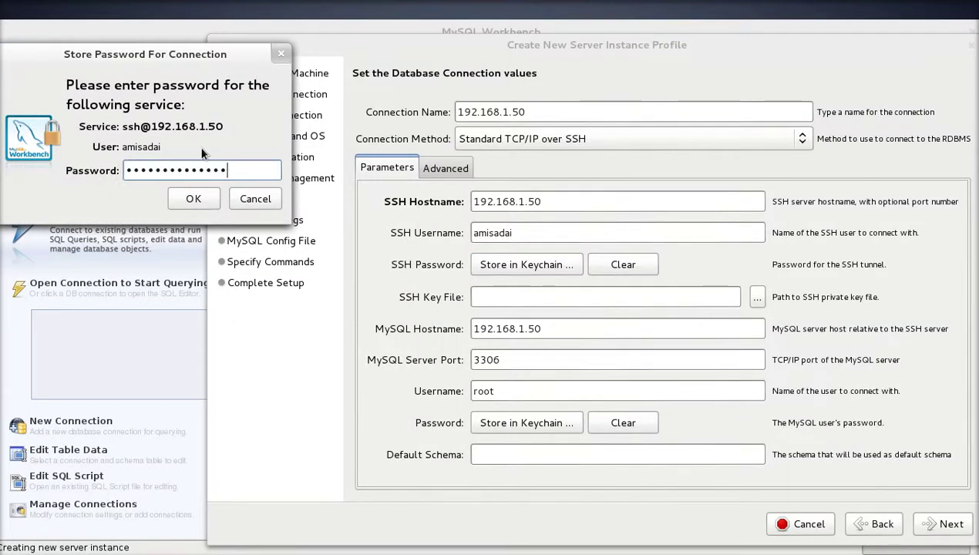
{"action": "key", "text": "BackSpace"}
{"action": "key", "text": "BackSpace"}
{"action": "key", "text": "BackSpace"}
{"action": "key", "text": "BackSpace"}
{"action": "key", "text": "BackSpace"}
{"action": "key", "text": "BackSpace"}
{"action": "key", "text": "BackSpace"}
{"action": "key", "text": "BackSpace"}
{"action": "key", "text": "BackSpace"}
{"action": "key", "text": "BackSpace"}
{"action": "key", "text": "BackSpace"}
{"action": "key", "text": "BackSpace"}
{"action": "key", "text": "BackSpace"}
{"action": "type", "text": "••••••••"}
{"action": "left_click", "coordinate": [193, 198]}
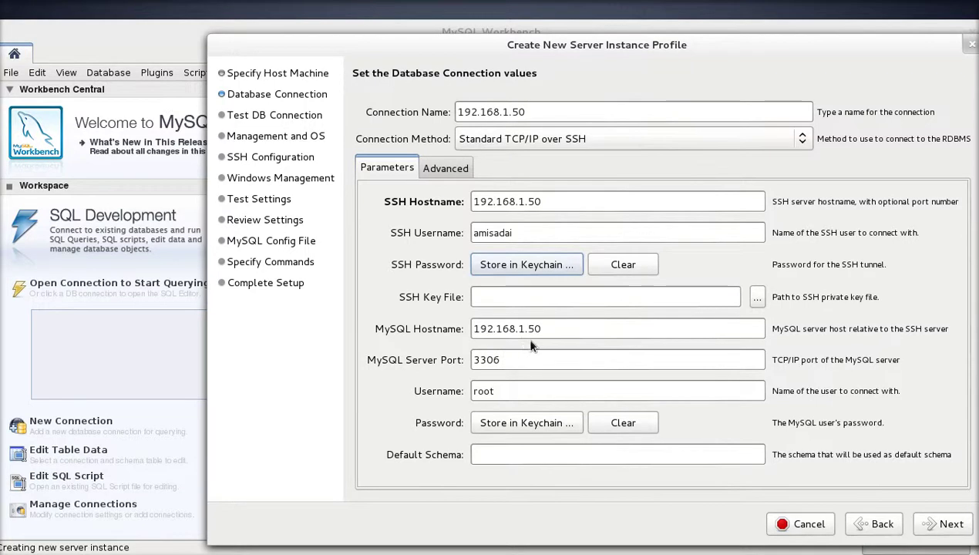
Set the MySQL hostname of the SSH connection to localhost.
{"action": "left_click_drag", "start_coordinate": [547, 327], "coordinate": [464, 329]}
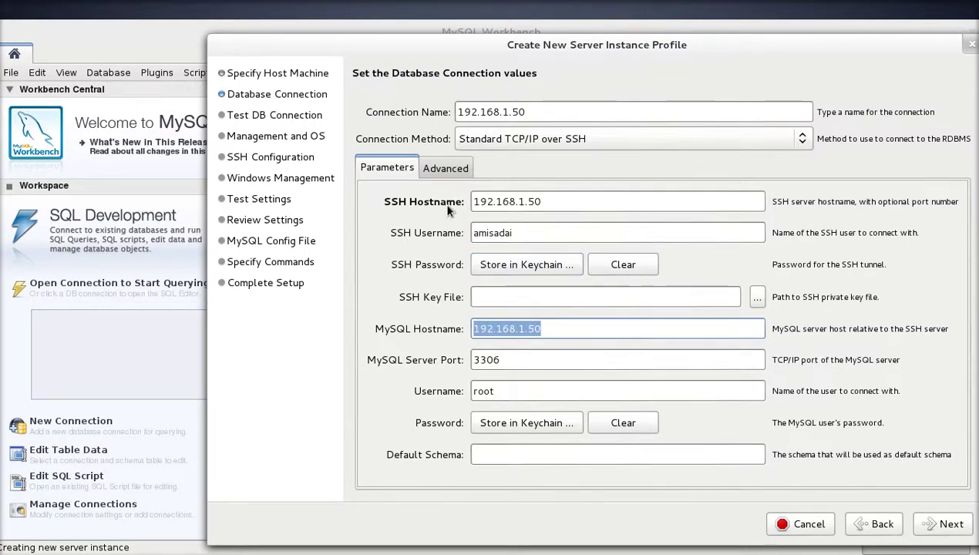
{"action": "left_click", "coordinate": [564, 330]}
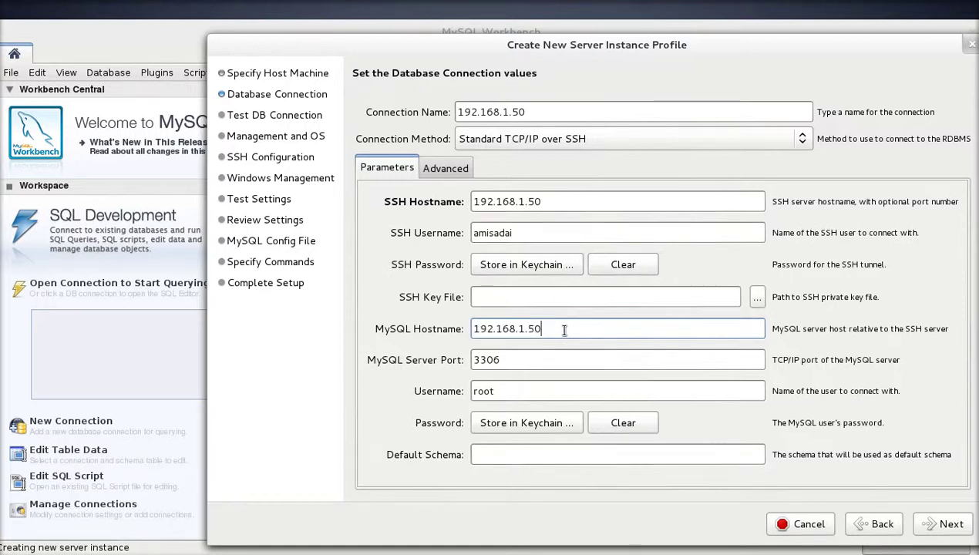
{"action": "left_click_drag", "start_coordinate": [535, 327], "coordinate": [417, 324]}
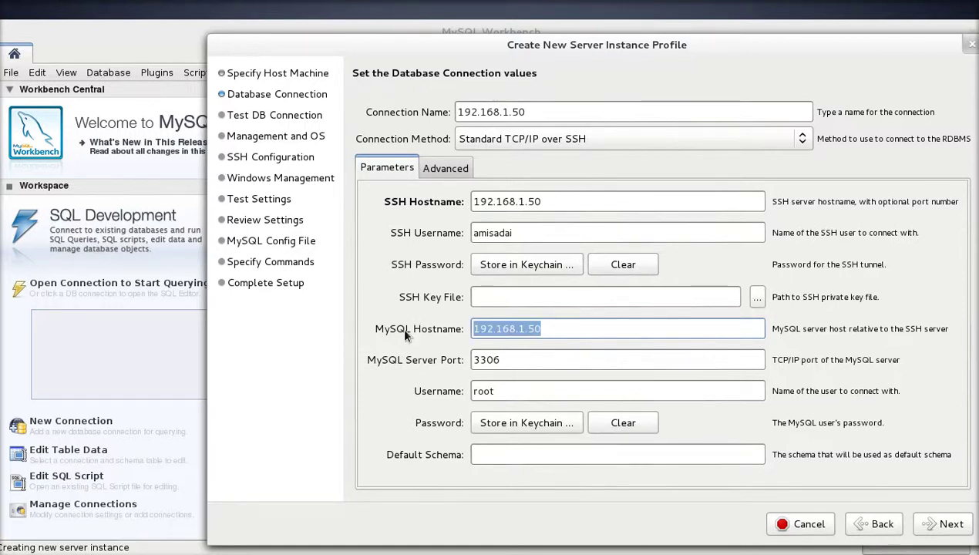
{"action": "key", "text": "BackSpace"}
{"action": "type", "text": "localhost"}
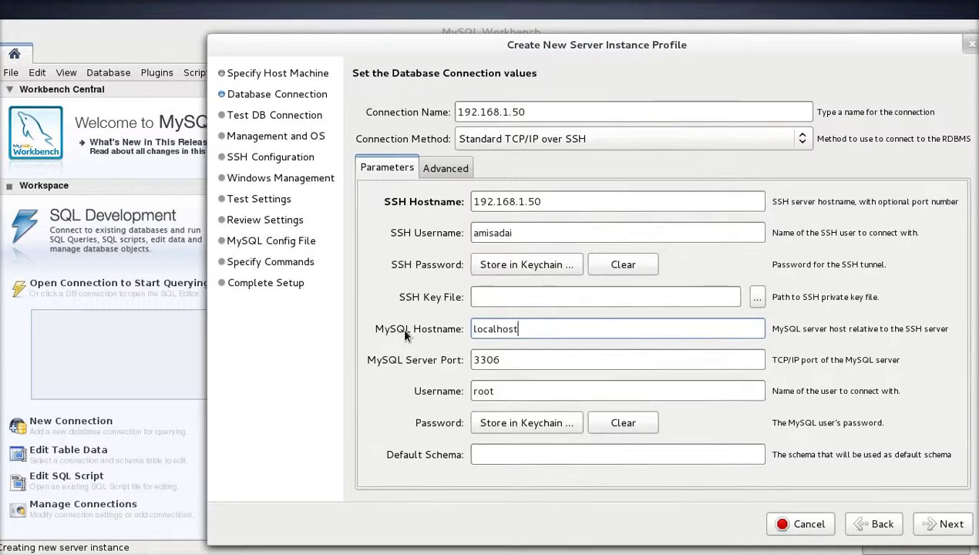
Store the MySQL root user's password in the keychain and run the database connection test.
{"action": "key", "text": "Tab"}
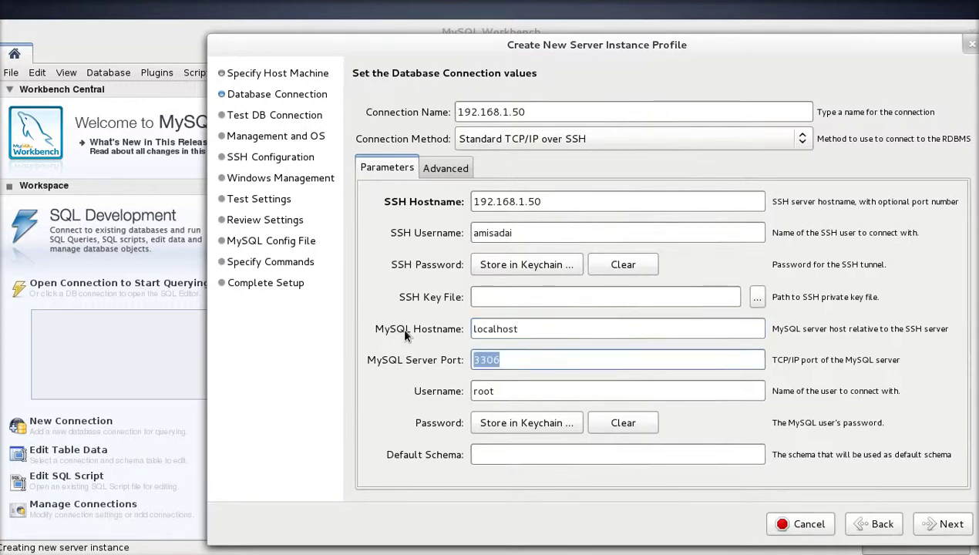
{"action": "key", "text": "Tab"}
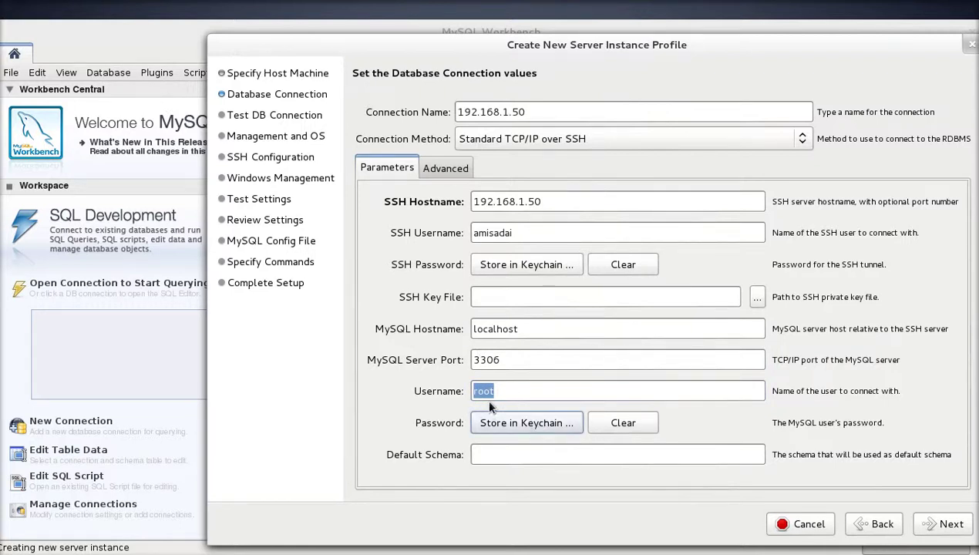
{"action": "left_click", "coordinate": [512, 423]}
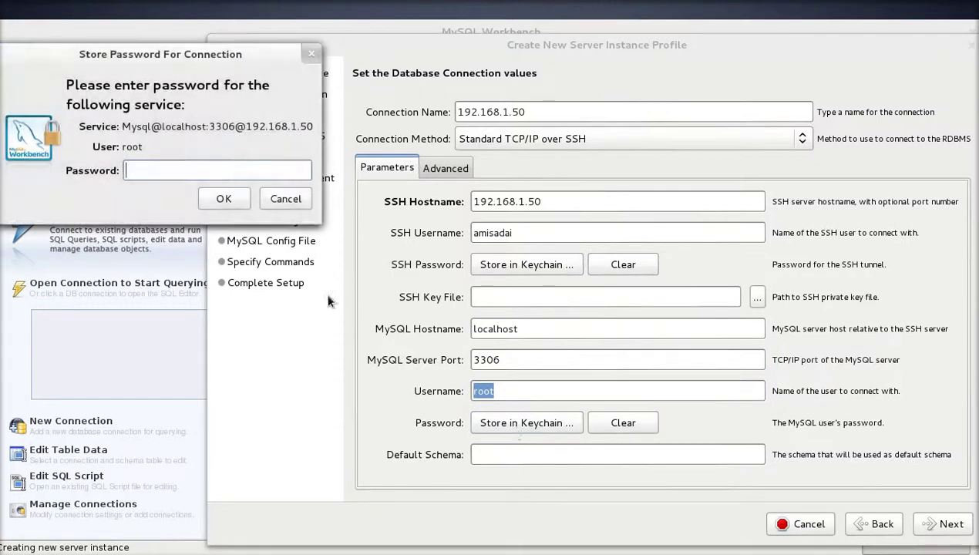
{"action": "type", "text": "••••••••••••••"}
{"action": "left_click", "coordinate": [225, 199]}
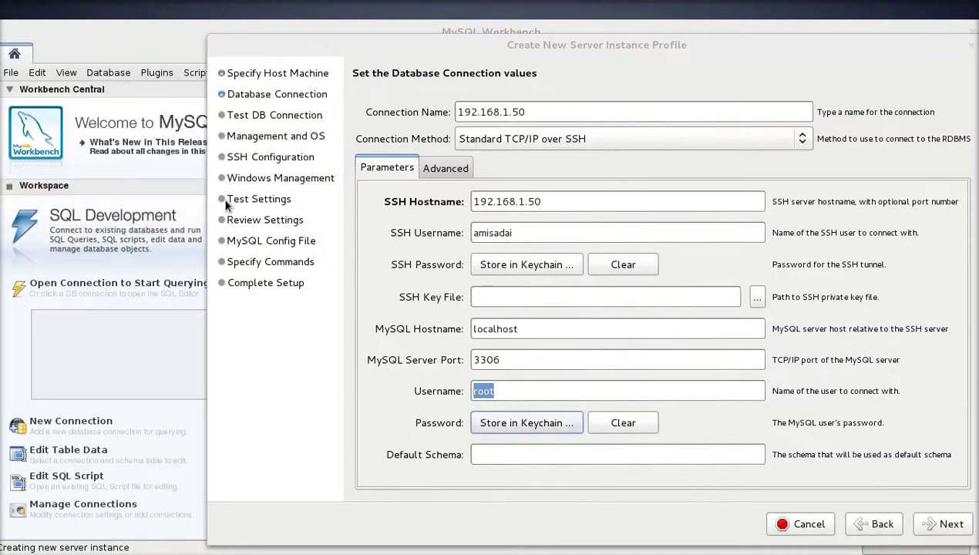
{"action": "left_click", "coordinate": [533, 455]}
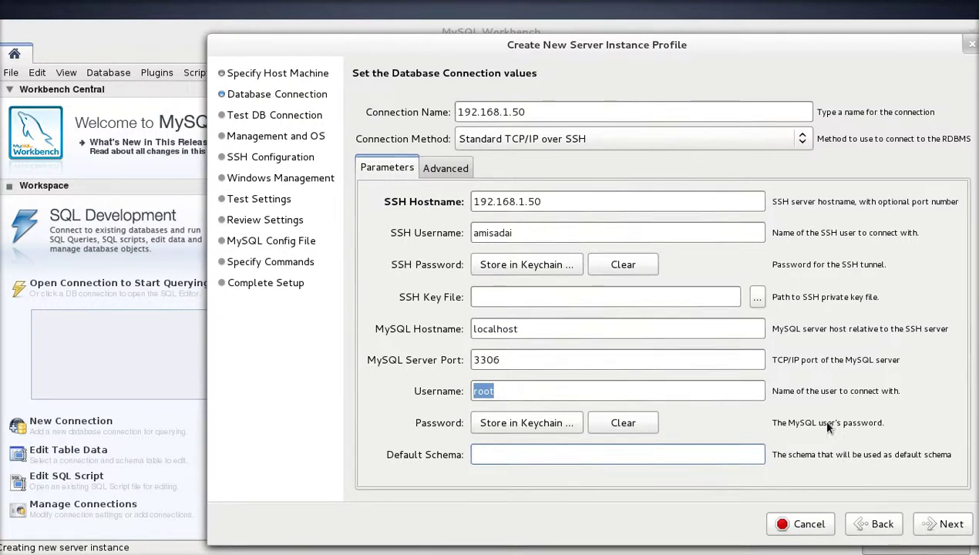
{"action": "left_click", "coordinate": [962, 529]}
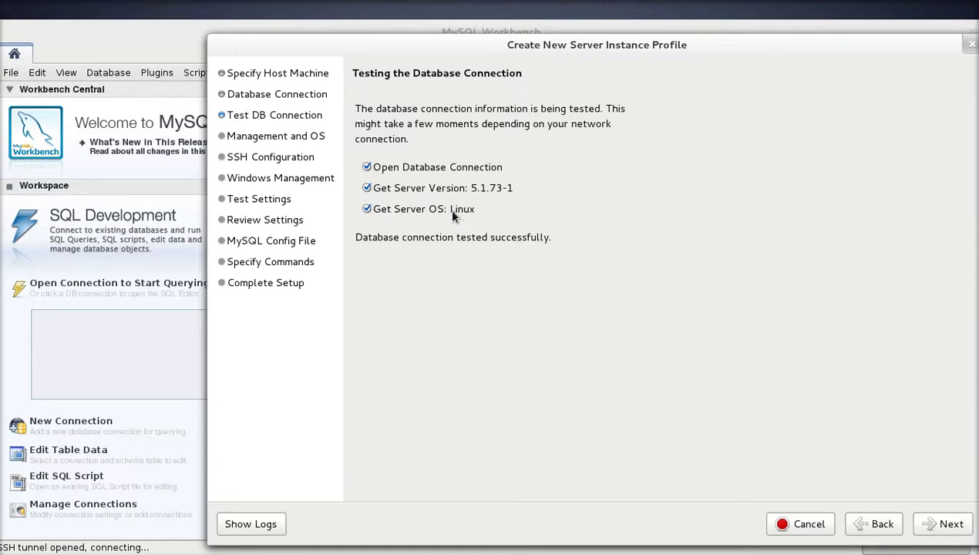
Return to the connection values, rename the connection as "servidor local" and run the database connection test again.
{"action": "left_click", "coordinate": [877, 525]}
{"action": "left_click_drag", "start_coordinate": [544, 112], "coordinate": [298, 122]}
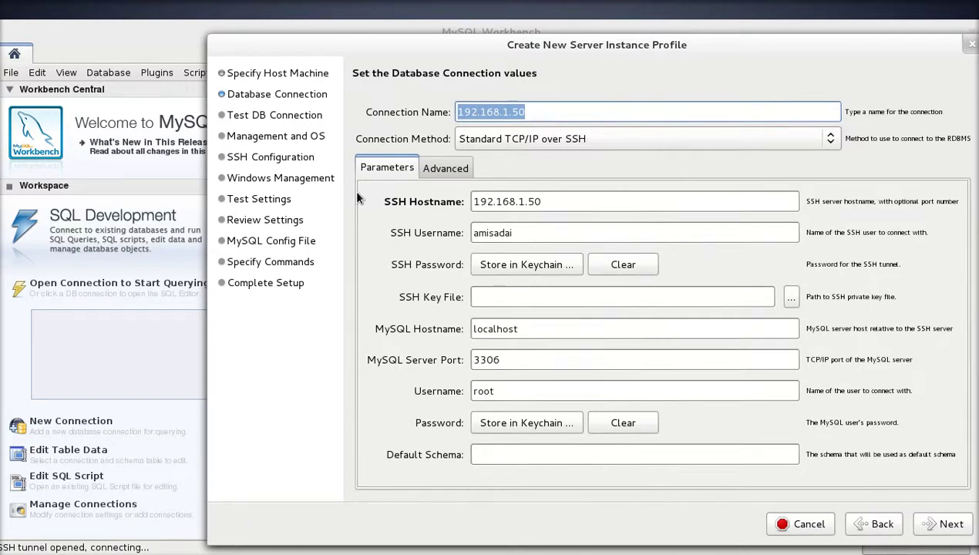
{"action": "type", "text": "serv"}
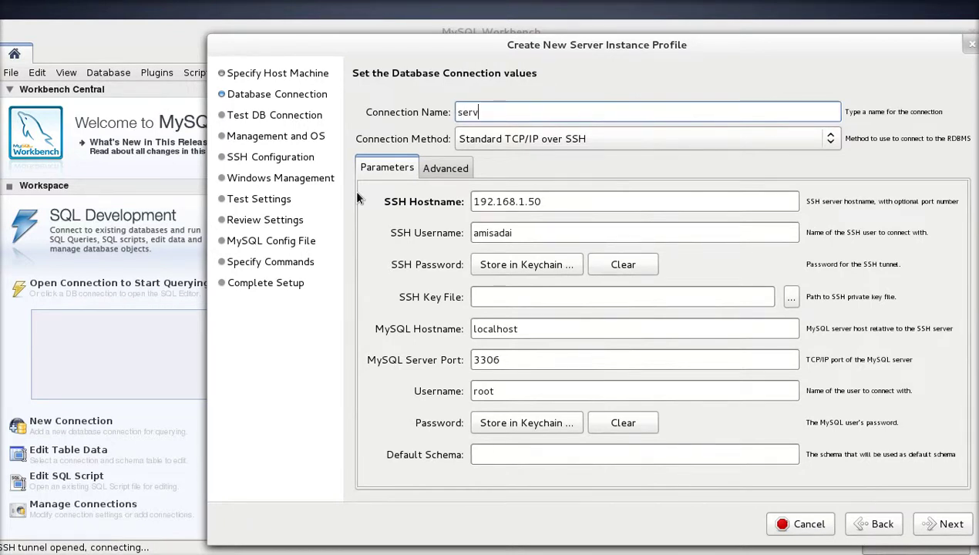
{"action": "type", "text": "idor local"}
{"action": "left_click", "coordinate": [945, 524]}
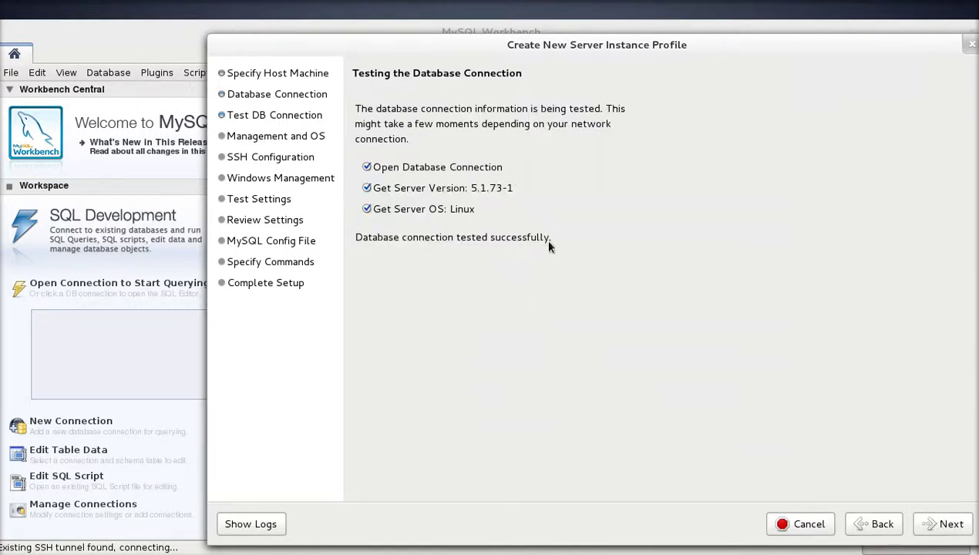
Finish the server instance profile without remote management, keeping 192.168.1.50 as the server instance name.
{"action": "left_click", "coordinate": [937, 529]}
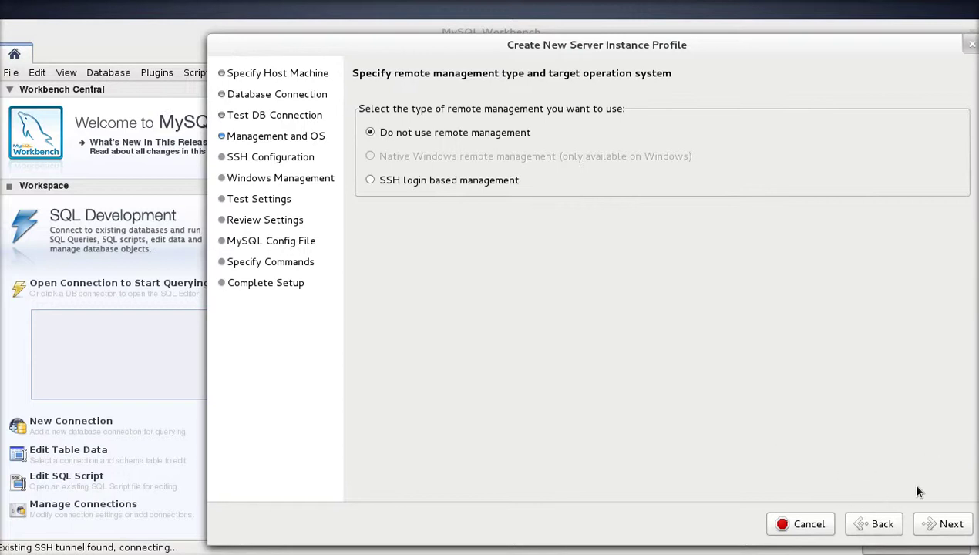
{"action": "left_click", "coordinate": [934, 526]}
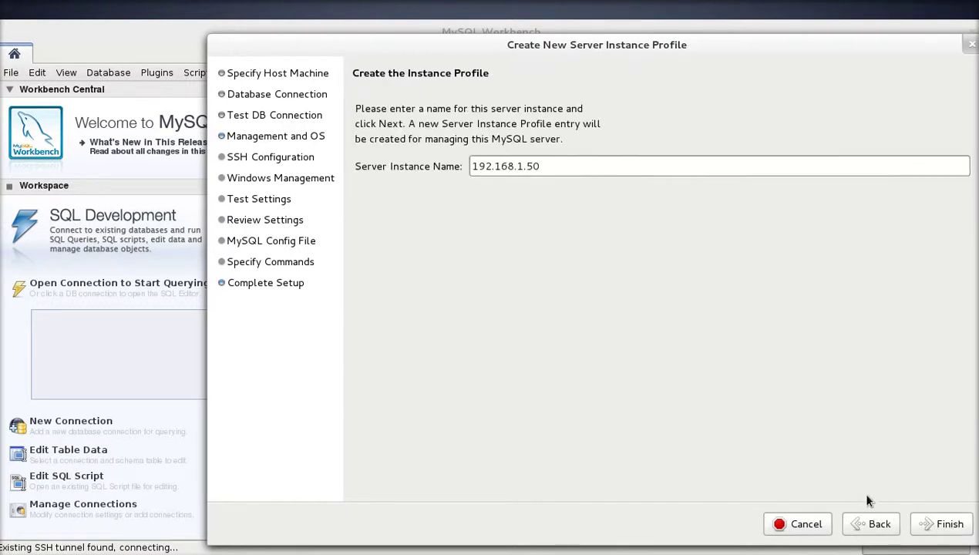
{"action": "left_click", "coordinate": [936, 526]}
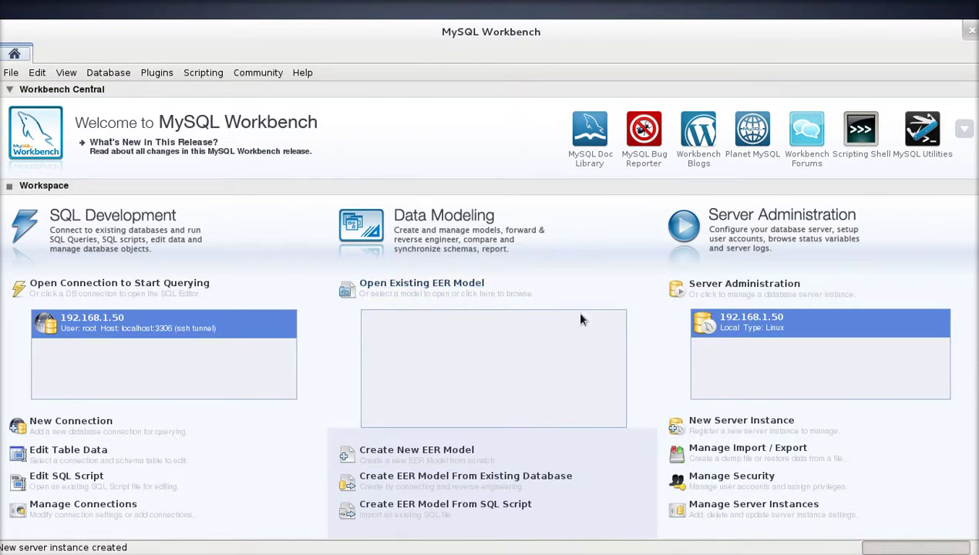
Open the administration of server instance 192.168.1.50 and examine its active connections, refreshing the list.
{"action": "left_click", "coordinate": [739, 330]}
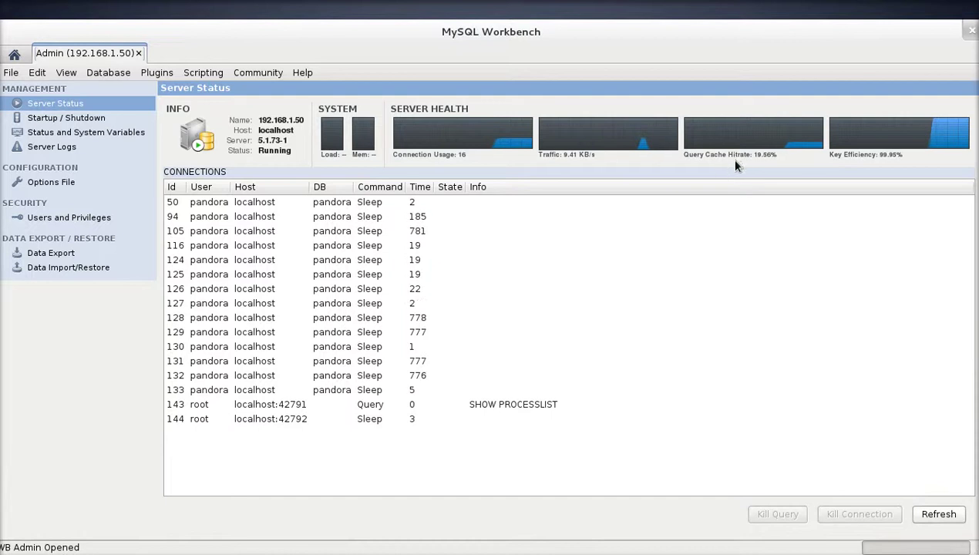
{"action": "left_click_drag", "start_coordinate": [244, 205], "coordinate": [243, 284]}
{"action": "left_click", "coordinate": [243, 285]}
{"action": "left_click", "coordinate": [253, 245]}
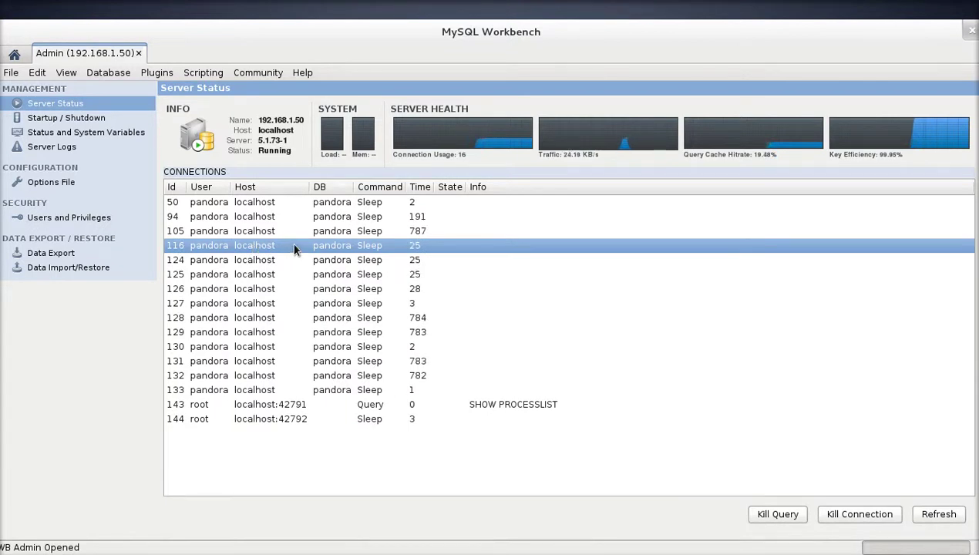
{"action": "left_click", "coordinate": [927, 522]}
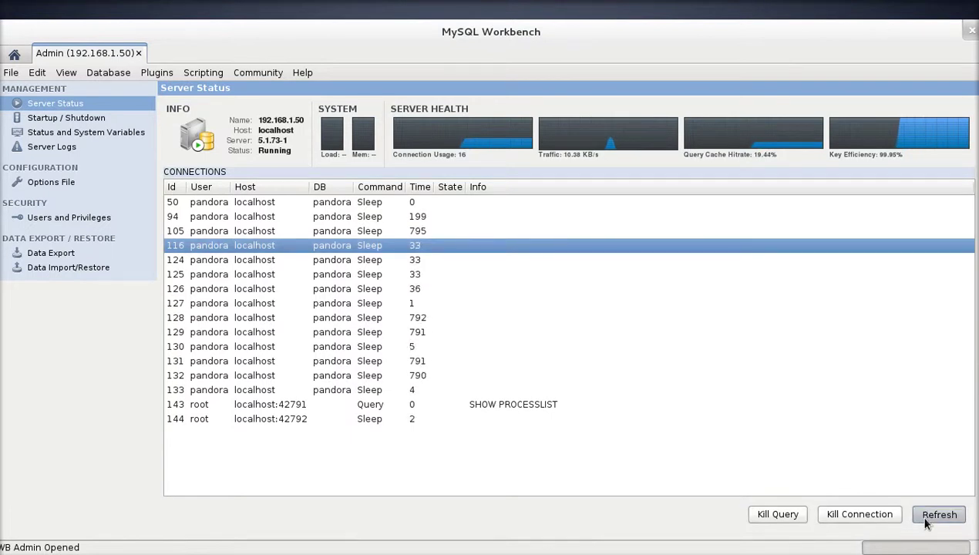
{"action": "left_click", "coordinate": [927, 523]}
{"action": "left_click", "coordinate": [926, 522]}
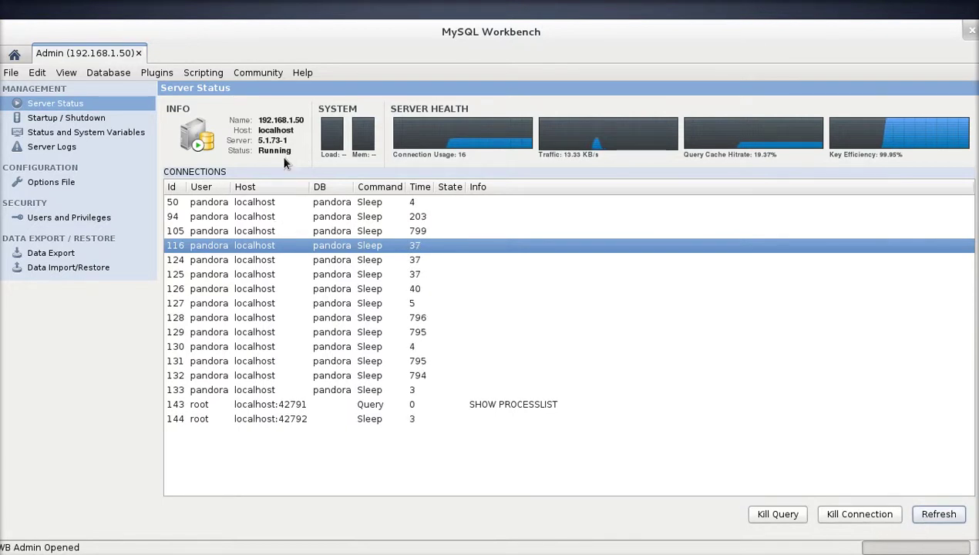
Review the startup, system variables, logs, options file, users and privileges, export and import pages, and close the server administration.
{"action": "left_click", "coordinate": [66, 118]}
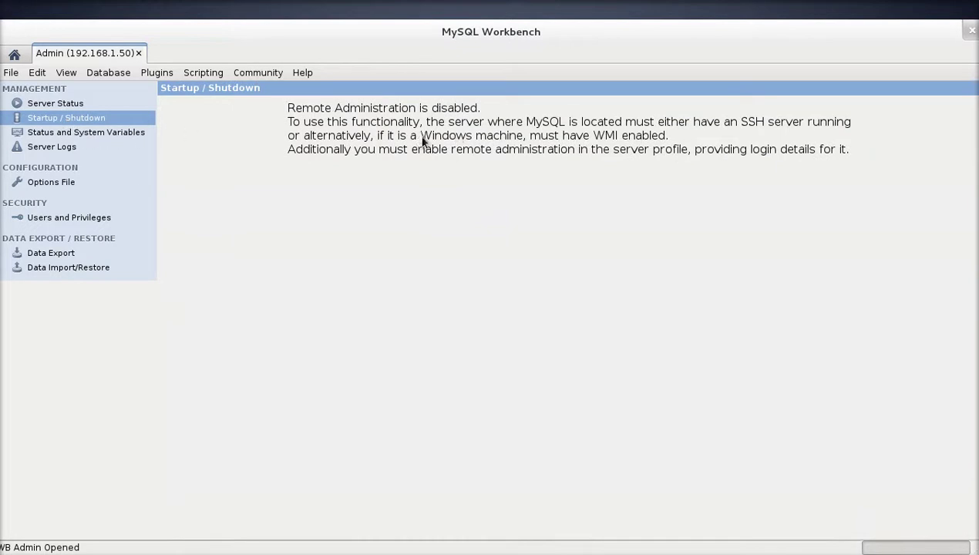
{"action": "left_click", "coordinate": [52, 134]}
{"action": "left_click", "coordinate": [43, 146]}
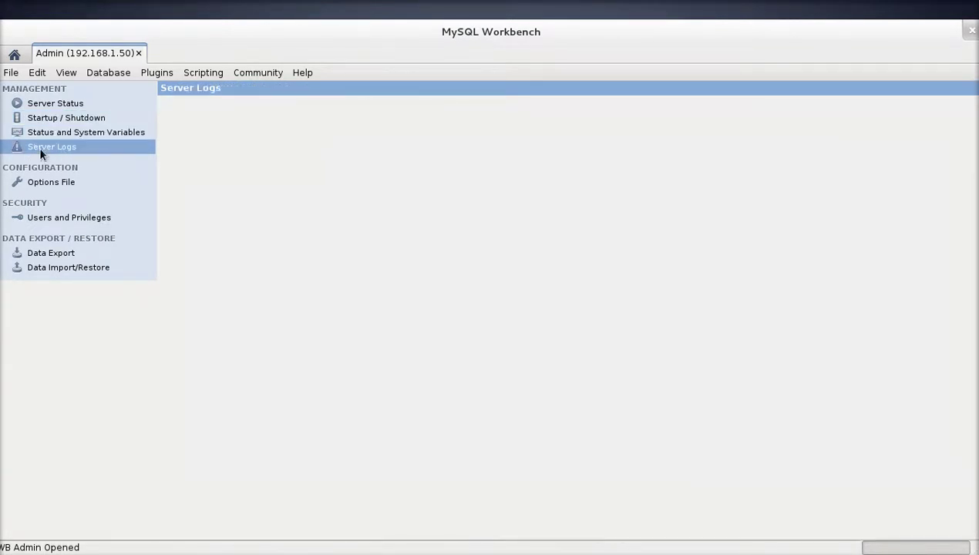
{"action": "left_click", "coordinate": [40, 184]}
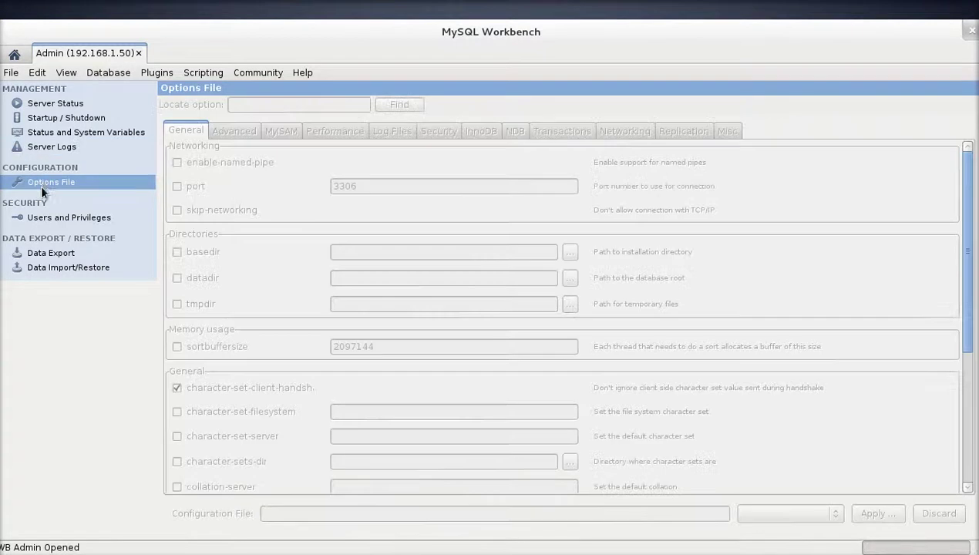
{"action": "left_click", "coordinate": [68, 221]}
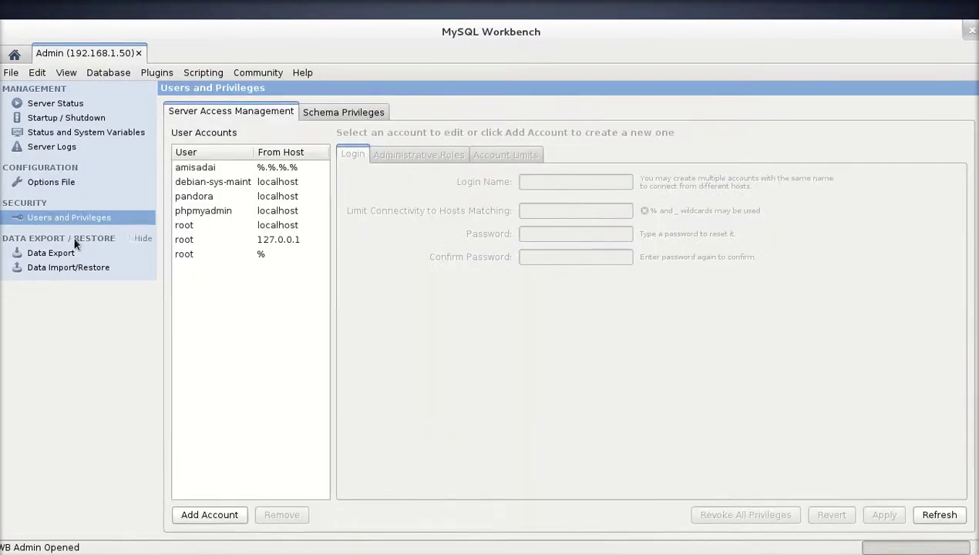
{"action": "left_click", "coordinate": [61, 253]}
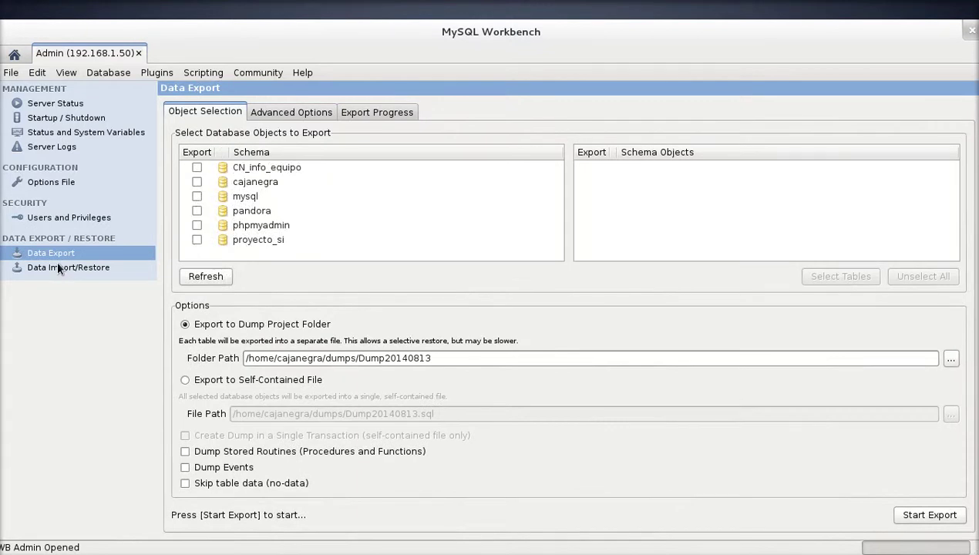
{"action": "left_click", "coordinate": [60, 269]}
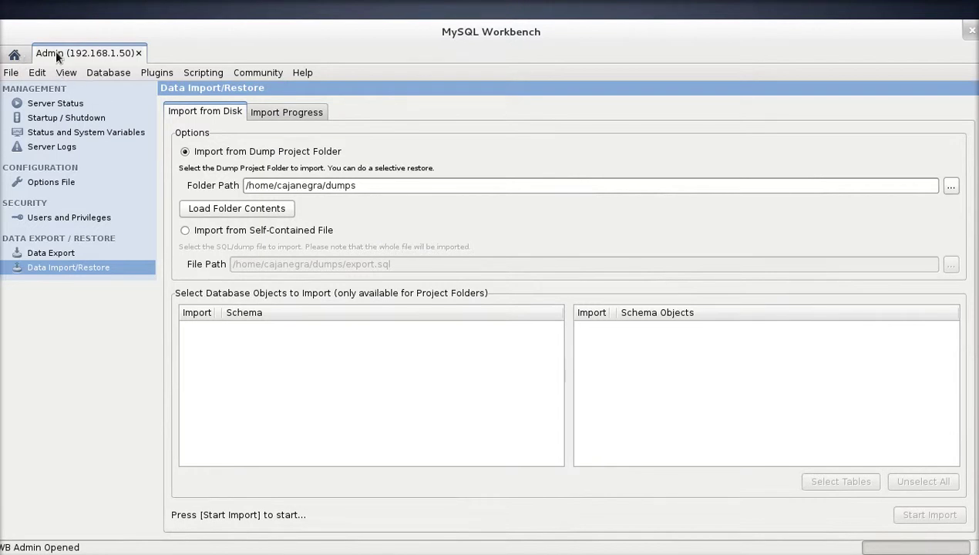
{"action": "left_click", "coordinate": [14, 54]}
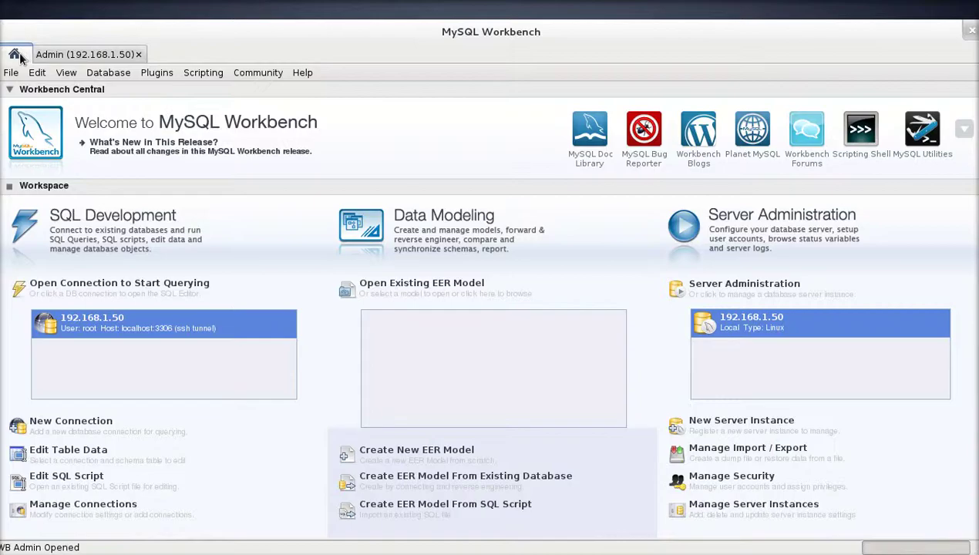
{"action": "left_click", "coordinate": [138, 55]}
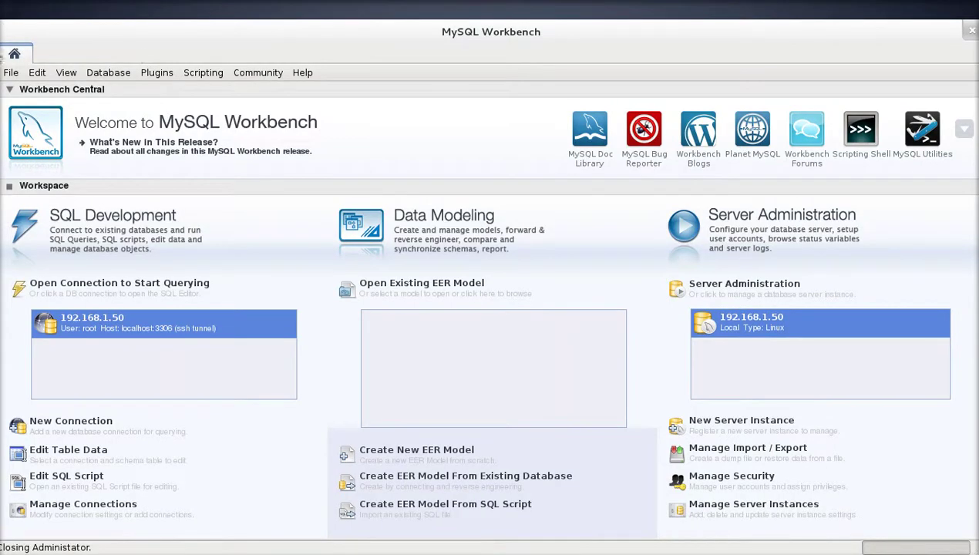
Open the SQL editor for connection 192.168.1.50, make proyecto_si the active schema and expand its tables.
{"action": "left_click", "coordinate": [131, 330]}
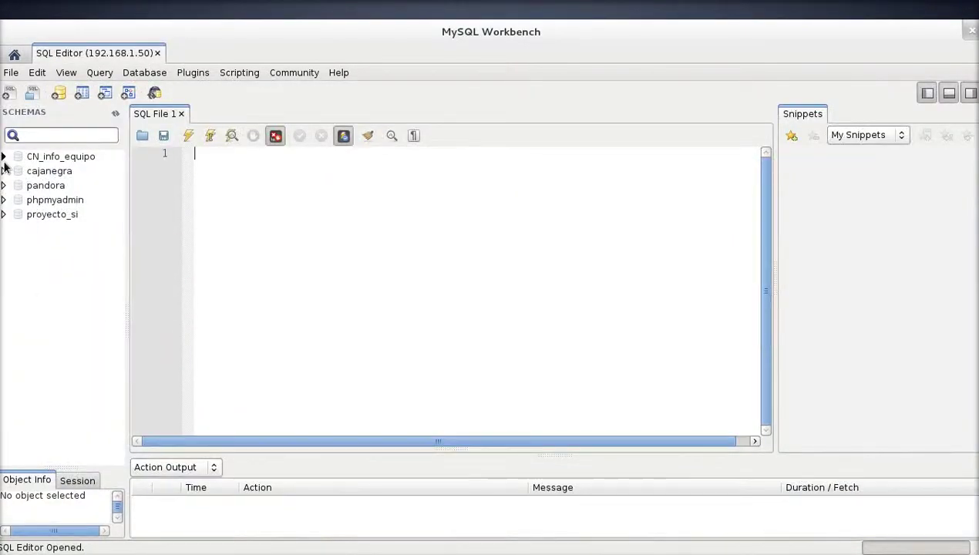
{"action": "left_click", "coordinate": [41, 175]}
{"action": "double_click", "coordinate": [41, 175]}
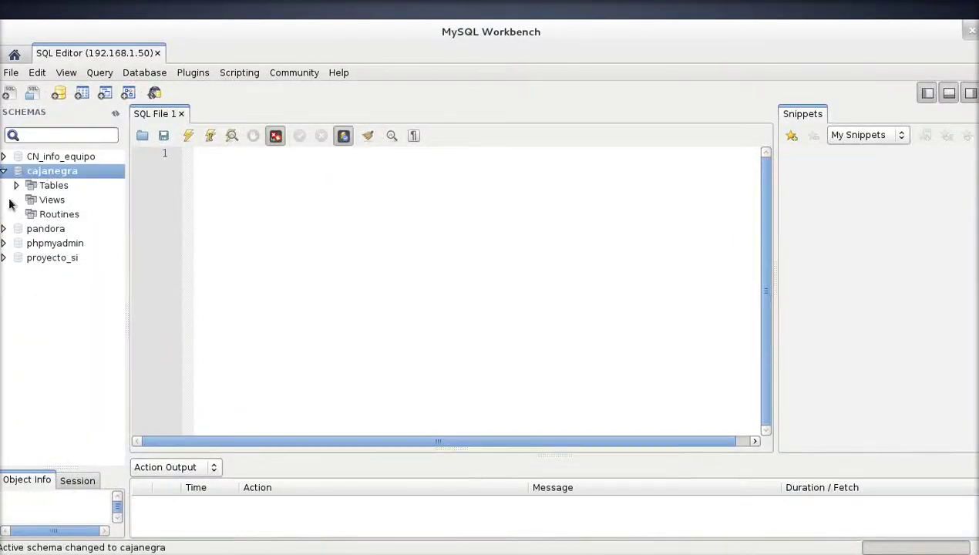
{"action": "double_click", "coordinate": [29, 259]}
{"action": "double_click", "coordinate": [47, 273]}
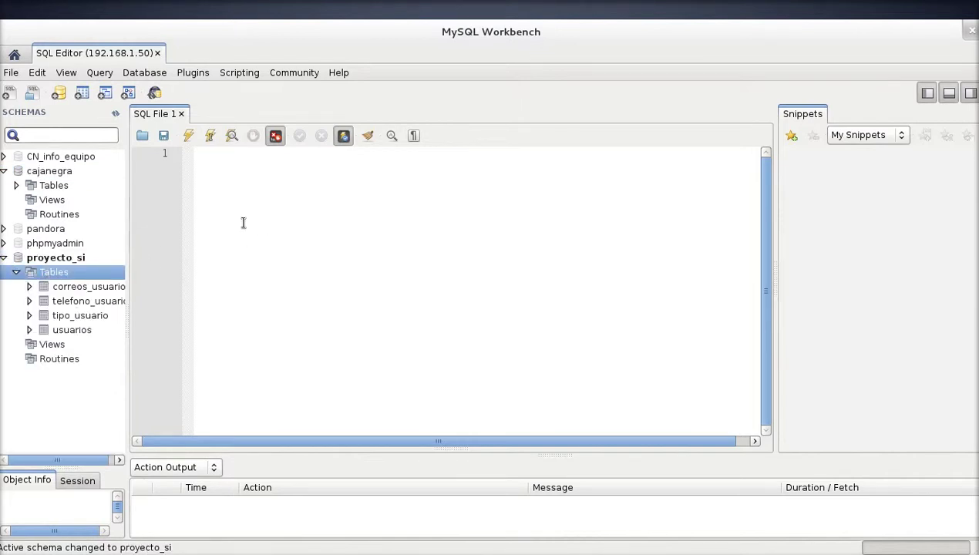
Run the query "select * from usuarios" and close its script without saving the changes.
{"action": "left_click", "coordinate": [271, 222]}
{"action": "type", "text": "select"}
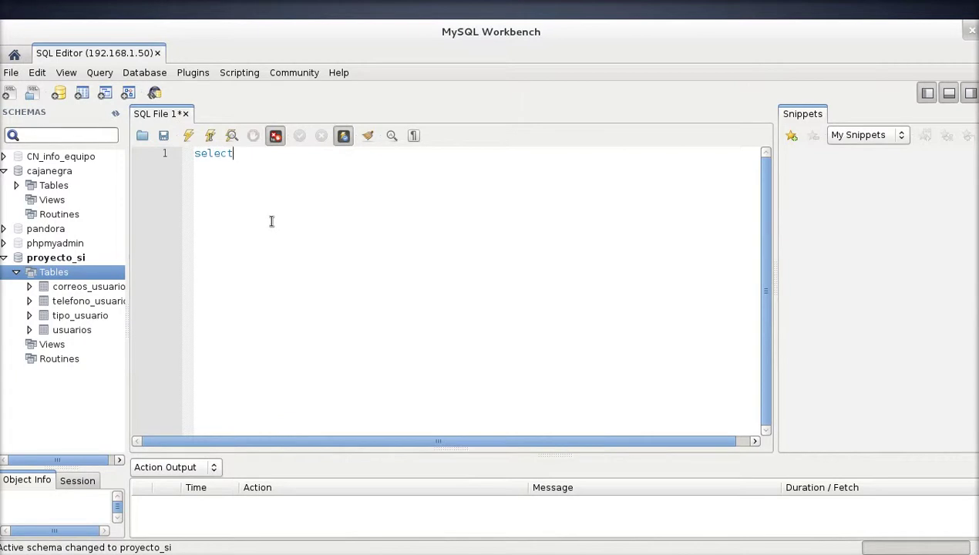
{"action": "type", "text": " * from usuarios"}
{"action": "left_click", "coordinate": [189, 136]}
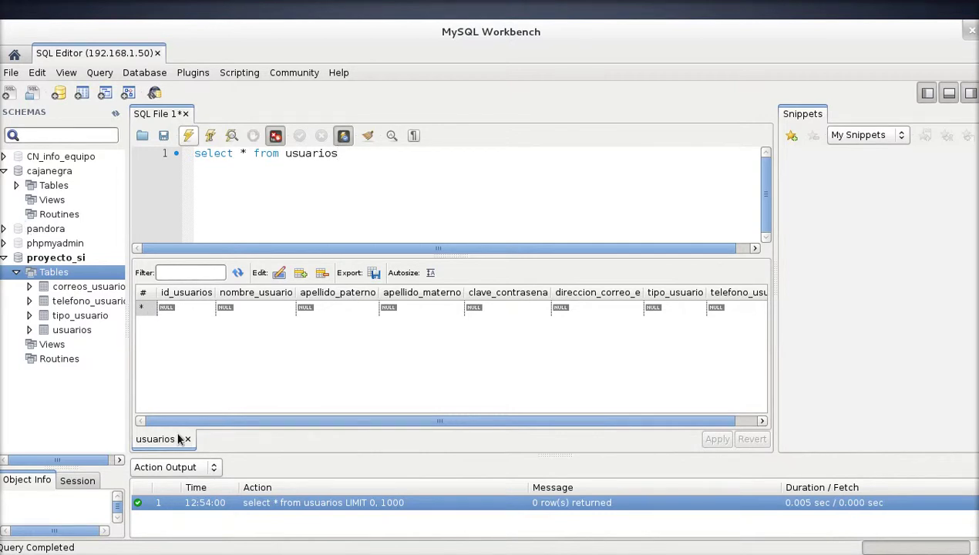
{"action": "left_click", "coordinate": [185, 113]}
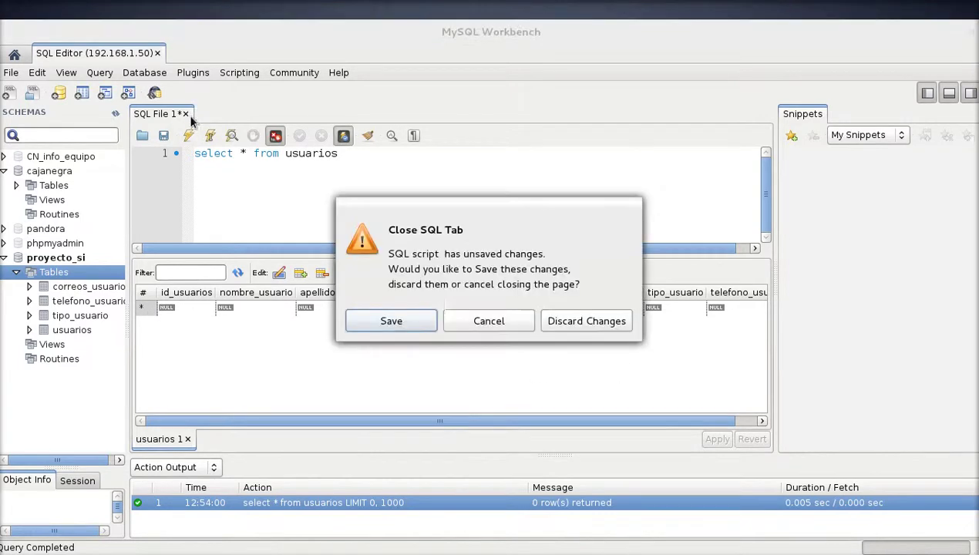
{"action": "left_click", "coordinate": [565, 321]}
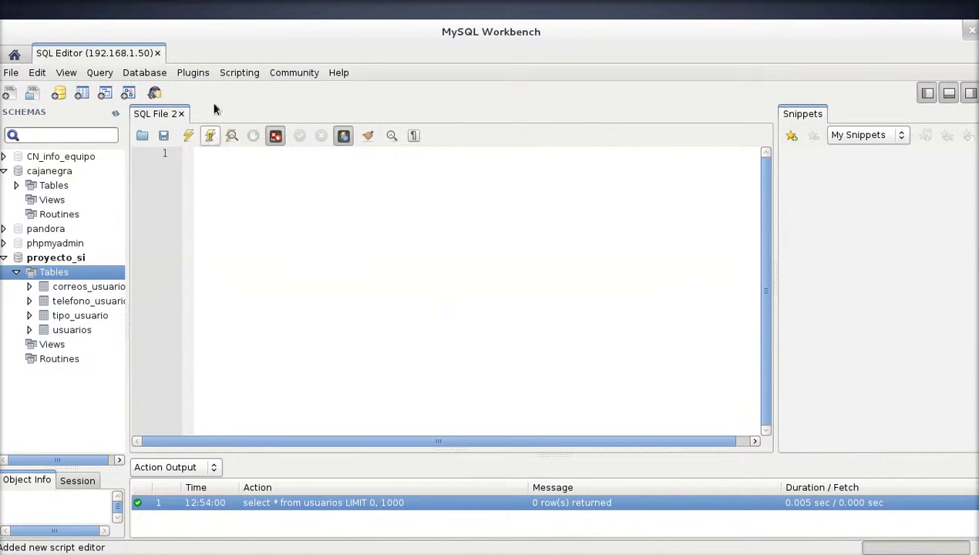
View the stored database connections in the connection manager and close it.
{"action": "left_click", "coordinate": [201, 75]}
{"action": "mouse_move", "coordinate": [235, 74]}
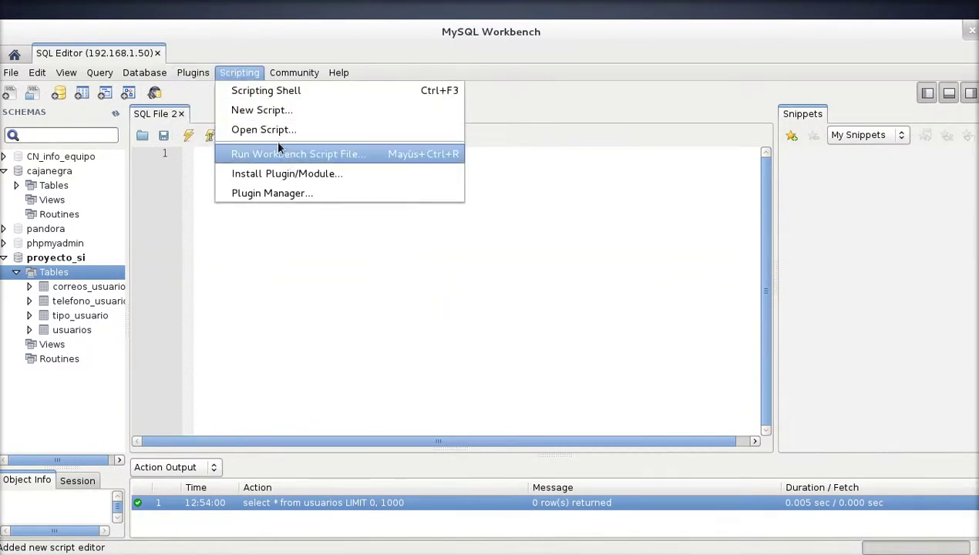
{"action": "mouse_move", "coordinate": [153, 80]}
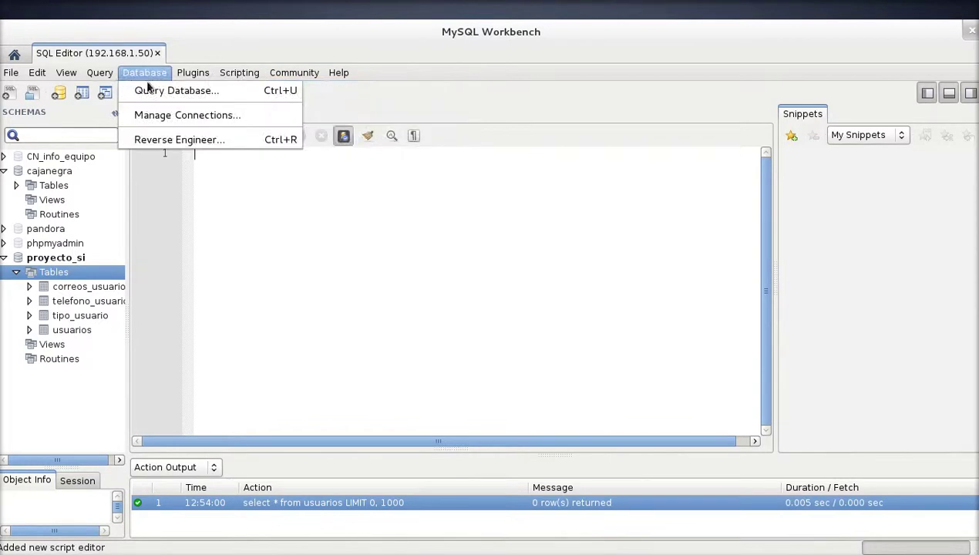
{"action": "left_click", "coordinate": [197, 116]}
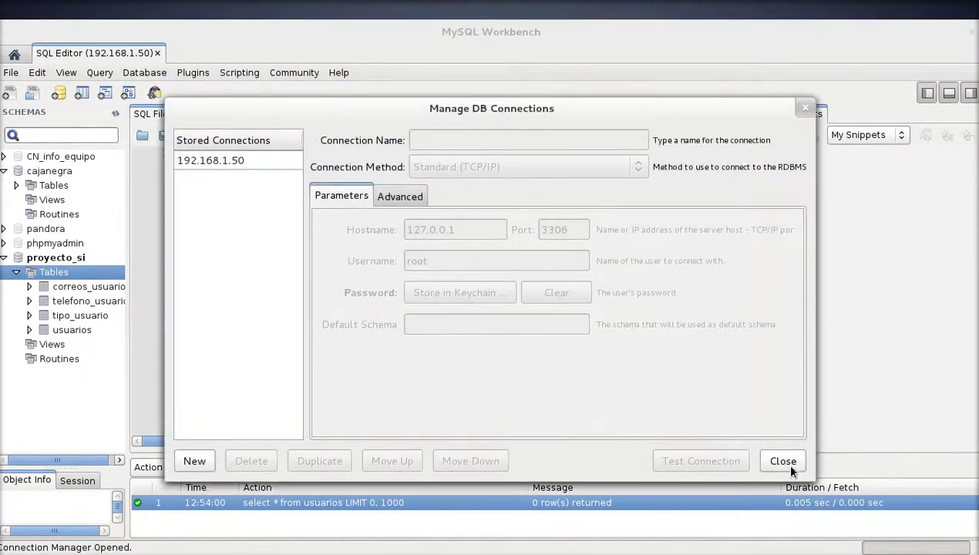
{"action": "left_click", "coordinate": [795, 463]}
Copy the server connection as PHP code, paste it into the empty SQL script and select the pasted code.
{"action": "left_click", "coordinate": [147, 73]}
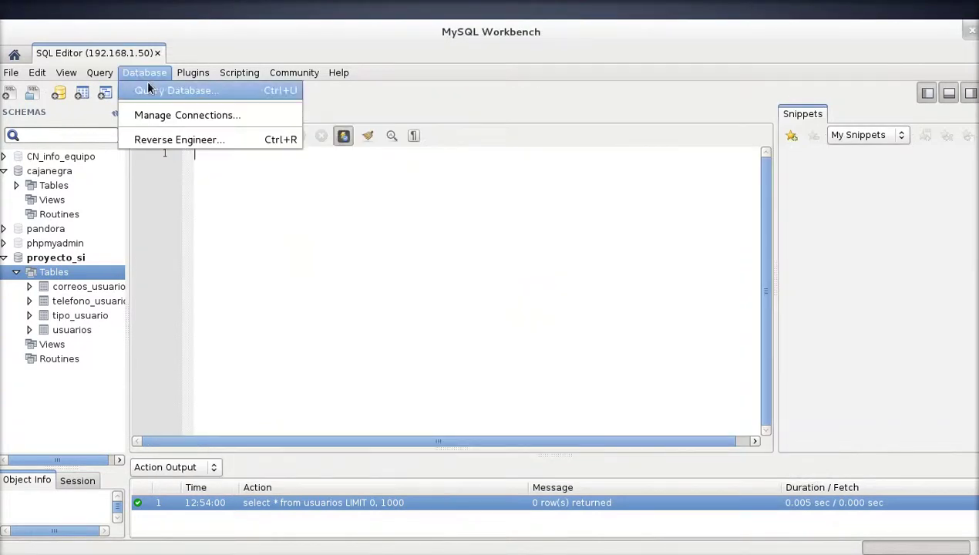
{"action": "mouse_move", "coordinate": [191, 75]}
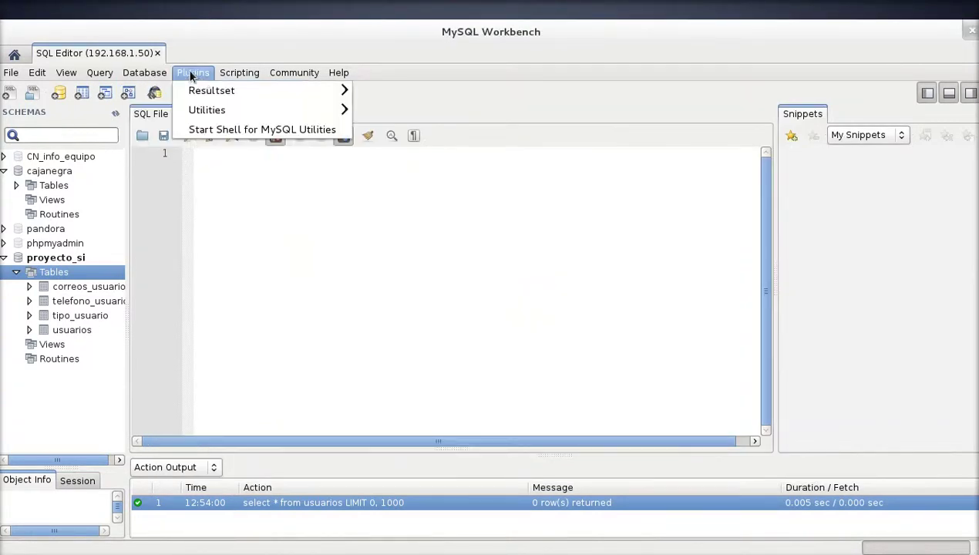
{"action": "mouse_move", "coordinate": [207, 94]}
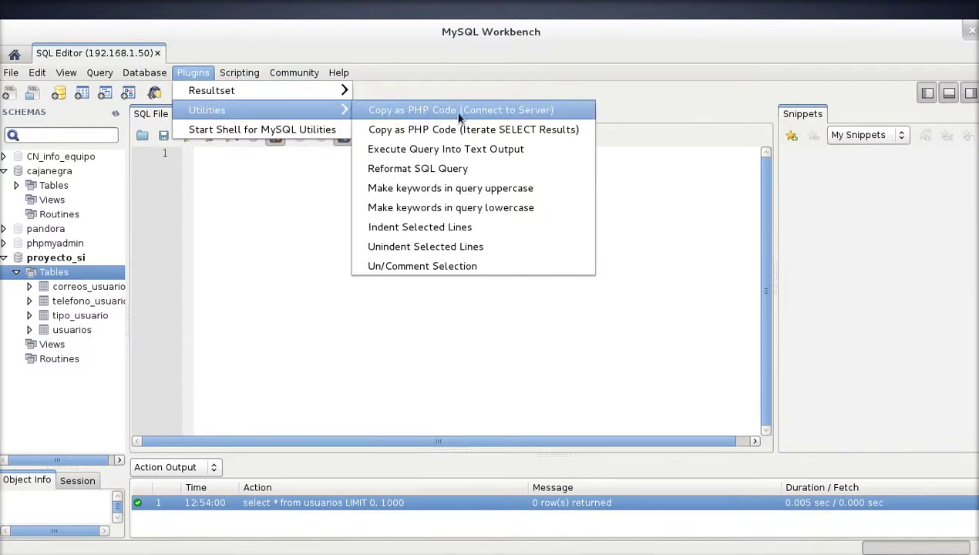
{"action": "left_click", "coordinate": [492, 115]}
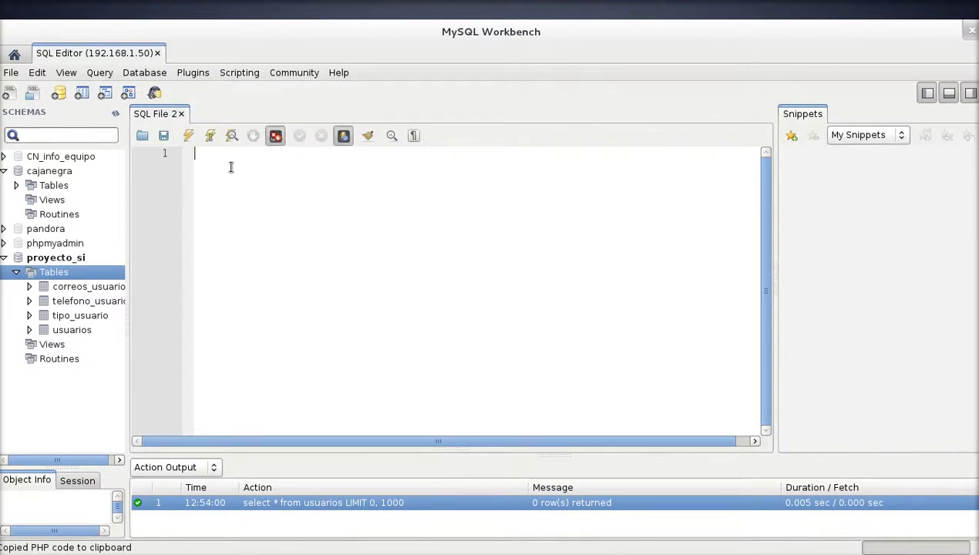
{"action": "key", "text": "ctrl+v"}
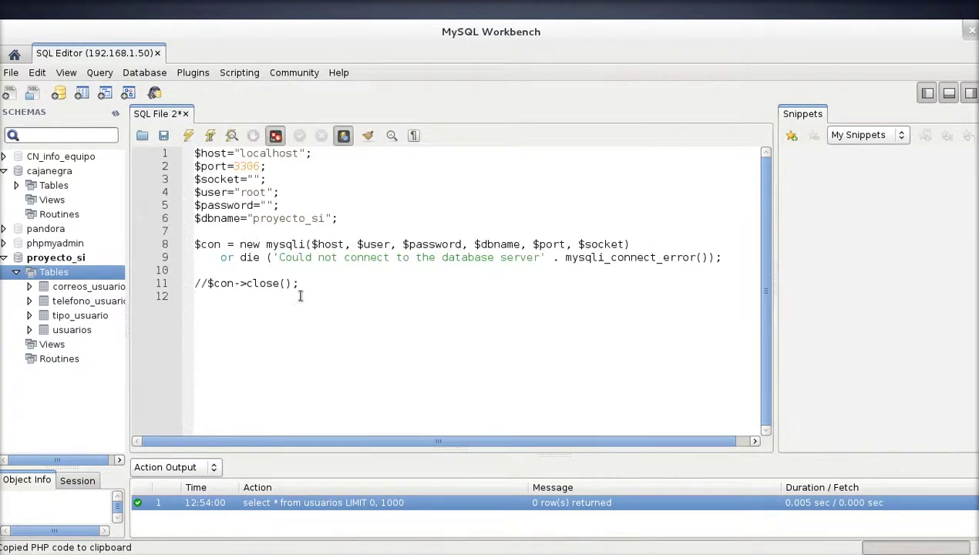
{"action": "left_click_drag", "start_coordinate": [327, 283], "coordinate": [189, 153]}
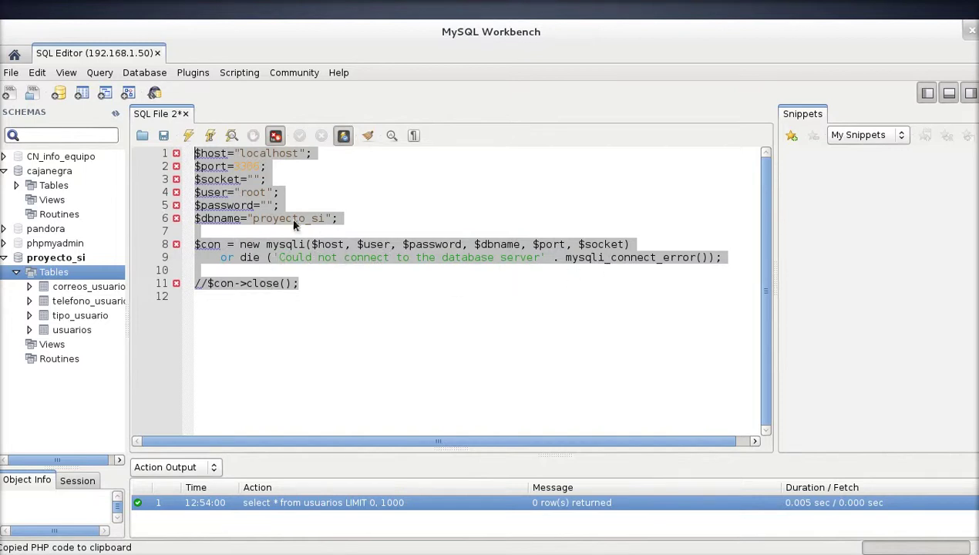
Close the SQL script holding the PHP connection code and discard its changes.
{"action": "left_click", "coordinate": [186, 113]}
{"action": "left_click", "coordinate": [499, 323]}
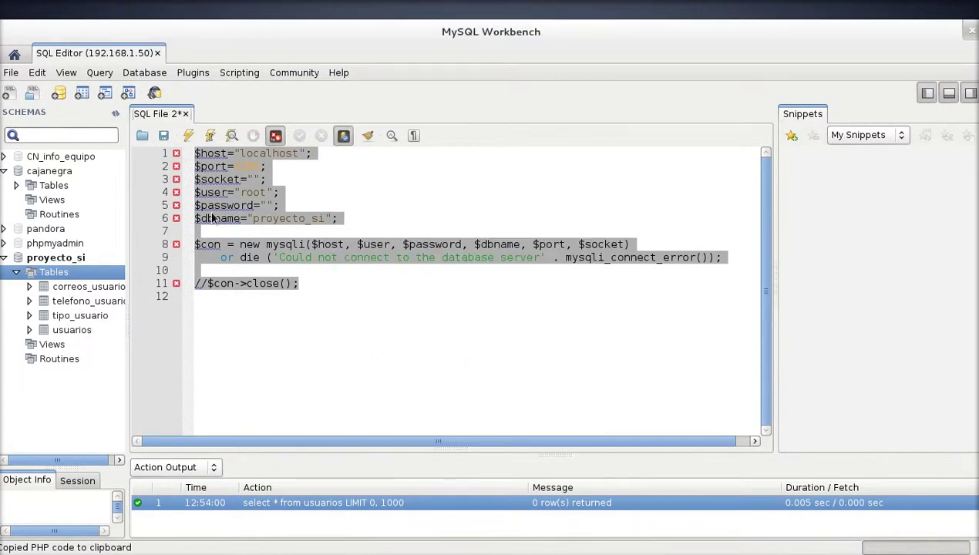
{"action": "left_click", "coordinate": [185, 115]}
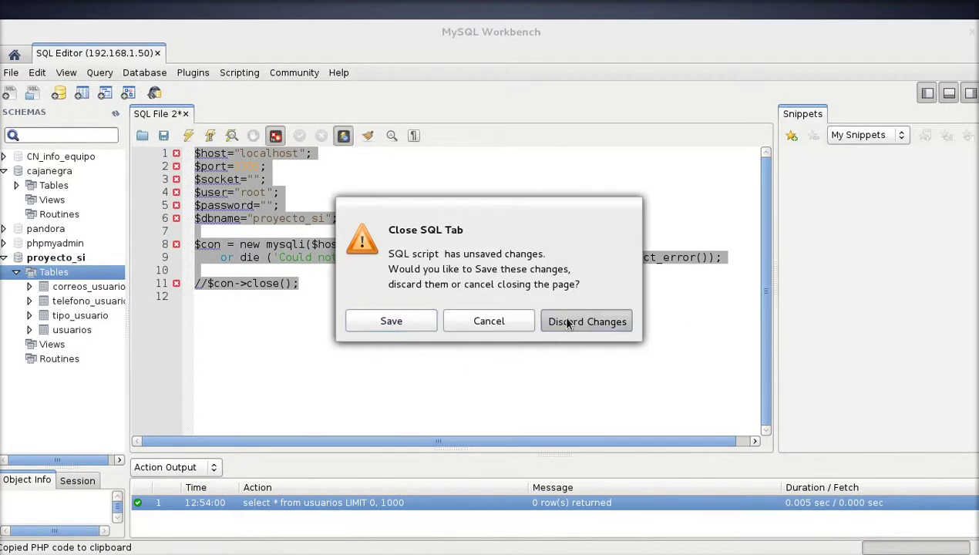
{"action": "left_click", "coordinate": [569, 324]}
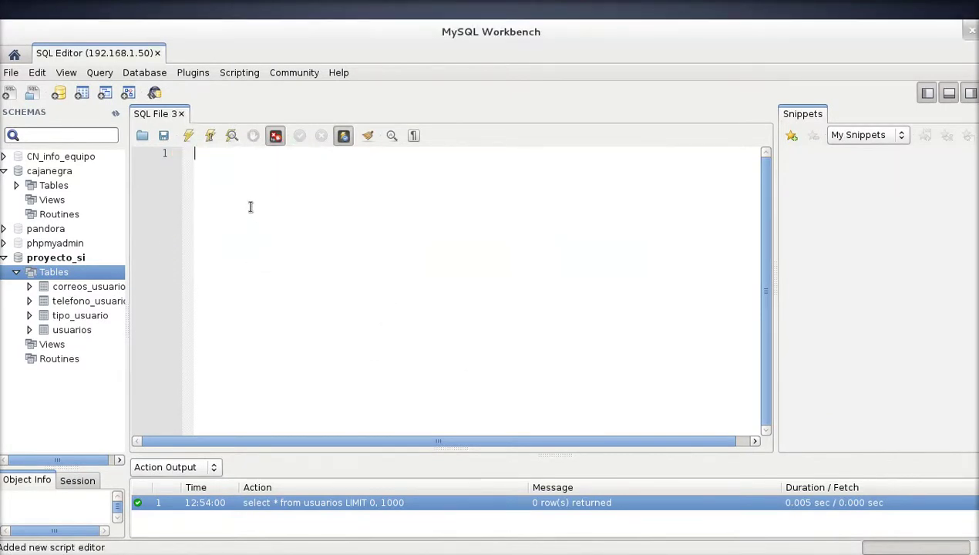
{"action": "left_click", "coordinate": [238, 74]}
{"action": "mouse_move", "coordinate": [284, 75]}
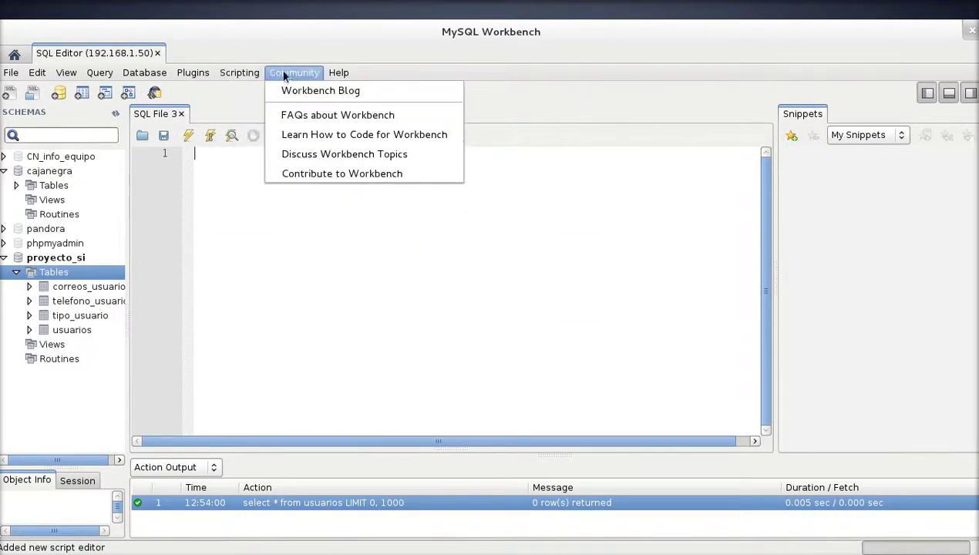
Copy the PHP code for iterating SELECT results and paste it into the empty SQL script.
{"action": "mouse_move", "coordinate": [197, 73]}
{"action": "mouse_move", "coordinate": [246, 106]}
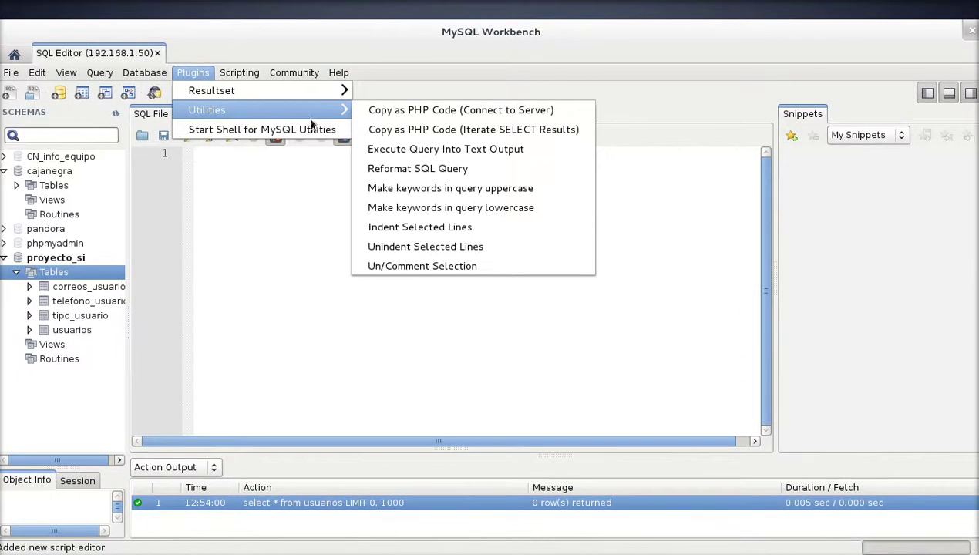
{"action": "left_click", "coordinate": [500, 133]}
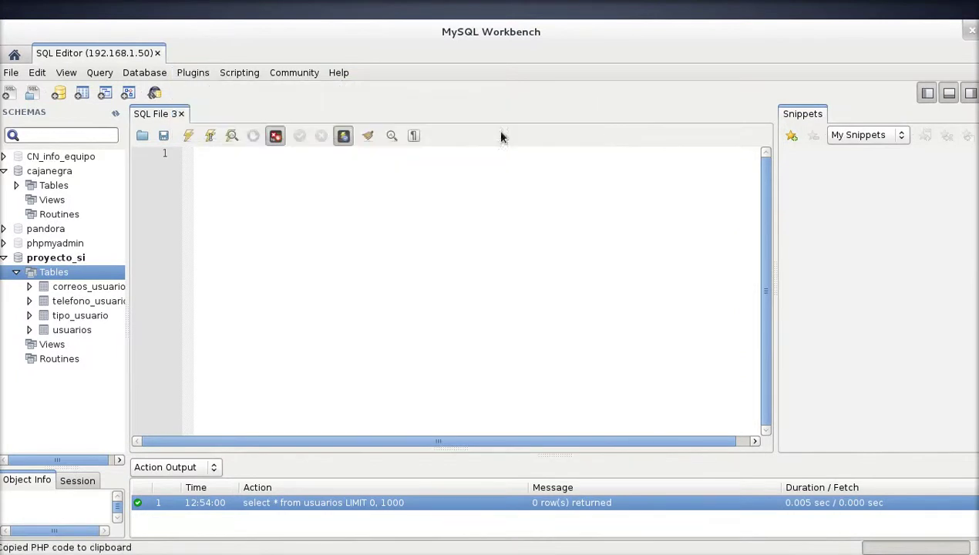
{"action": "key", "text": "ctrl+v"}
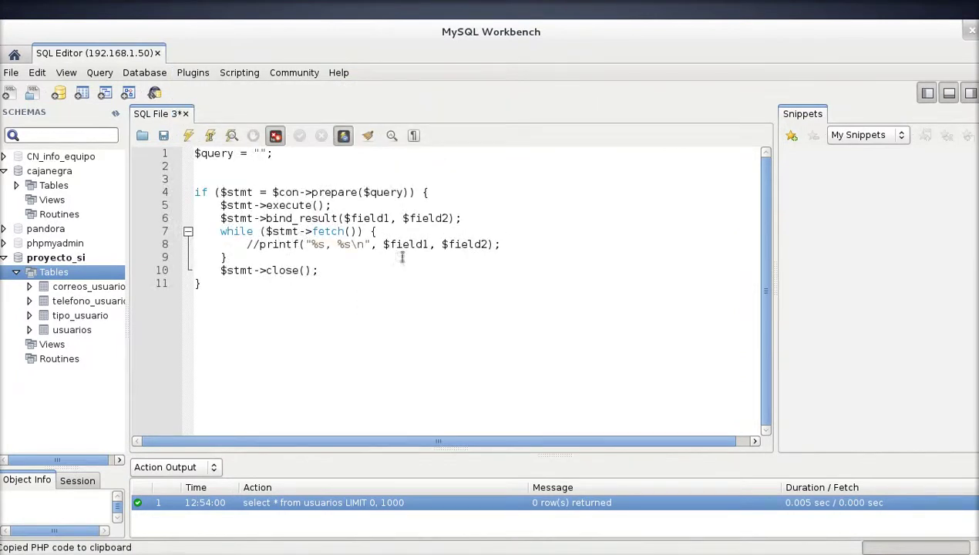
Select all the pasted PHP code in the SQL script and delete it.
{"action": "key", "text": "ctrl+a"}
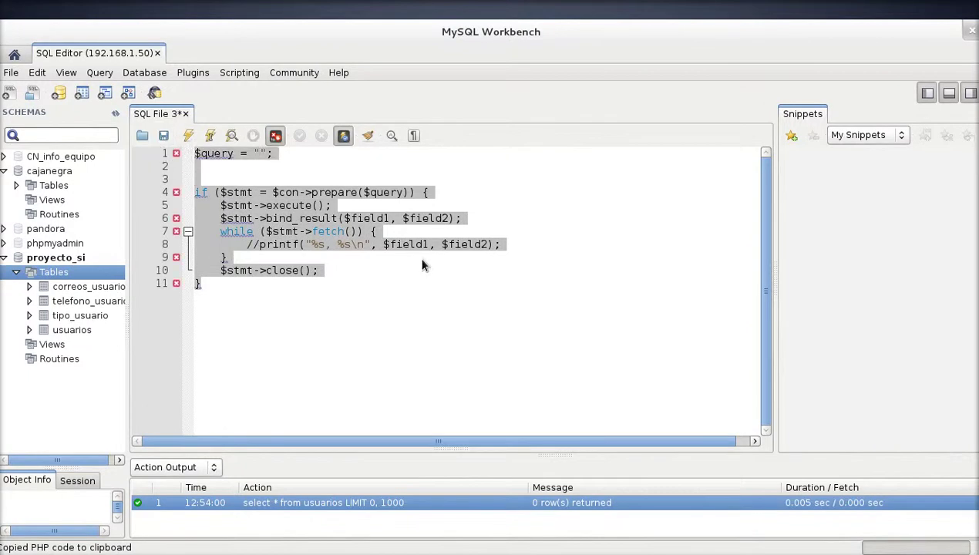
{"action": "left_click", "coordinate": [407, 282]}
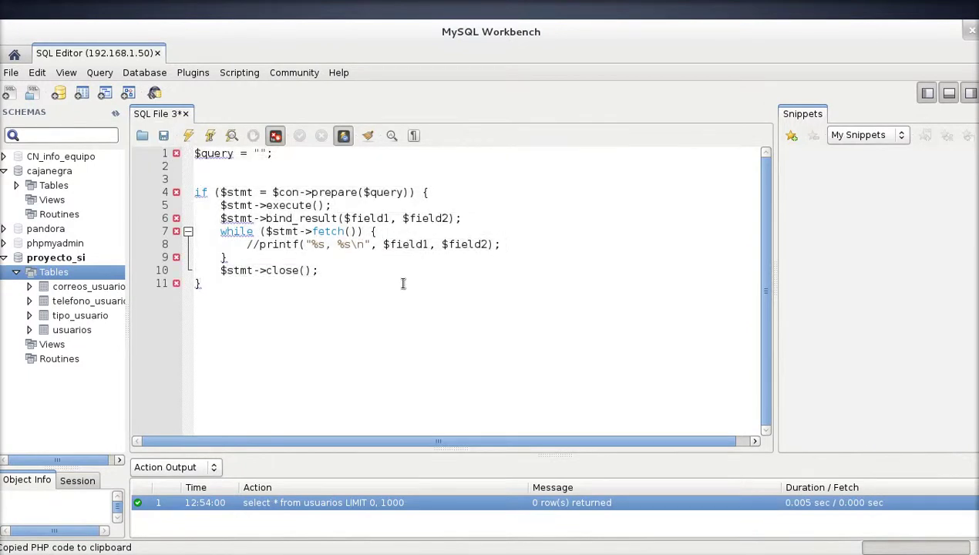
{"action": "key", "text": "ctrl+a"}
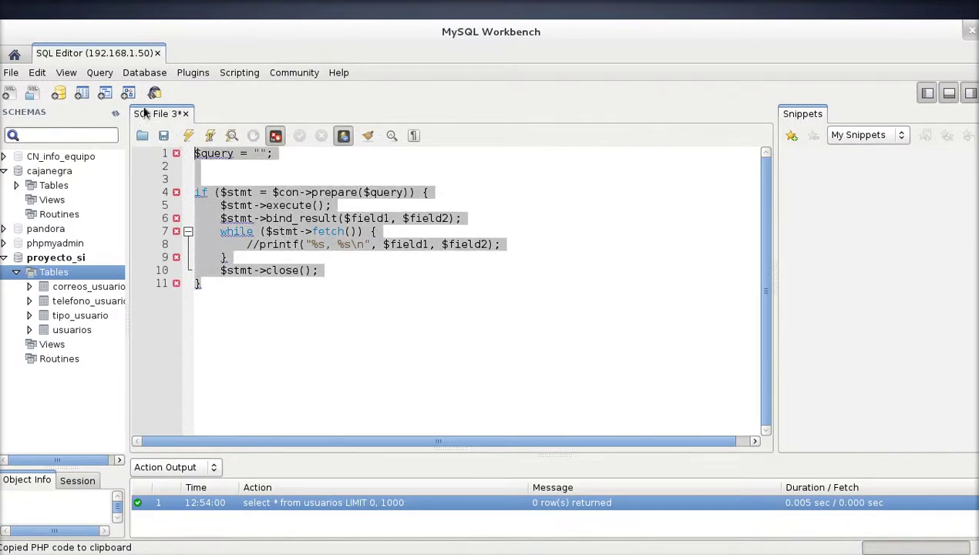
{"action": "key", "text": "BackSpace"}
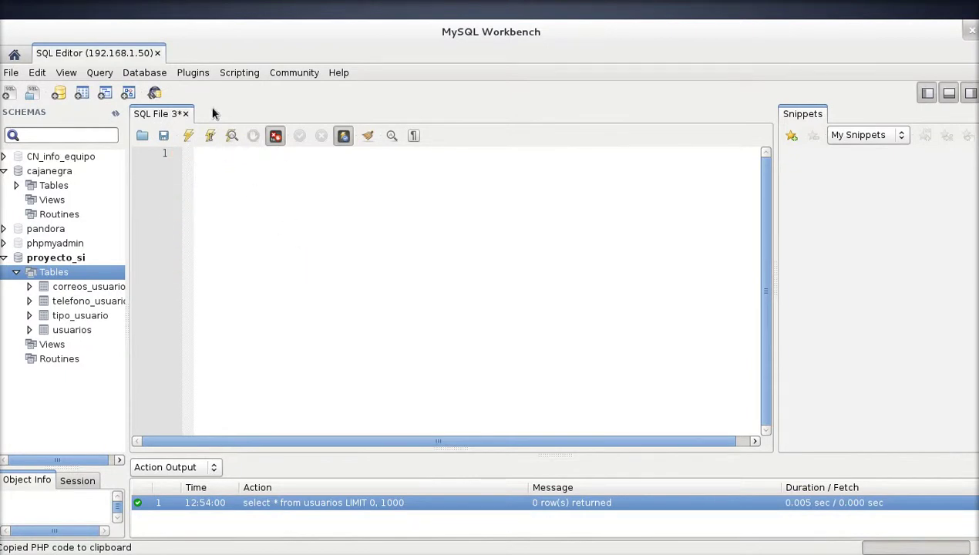
Close the SQL editor connected to 192.168.1.50 and the browser window showing phpMyAdmin.
{"action": "left_click", "coordinate": [158, 54]}
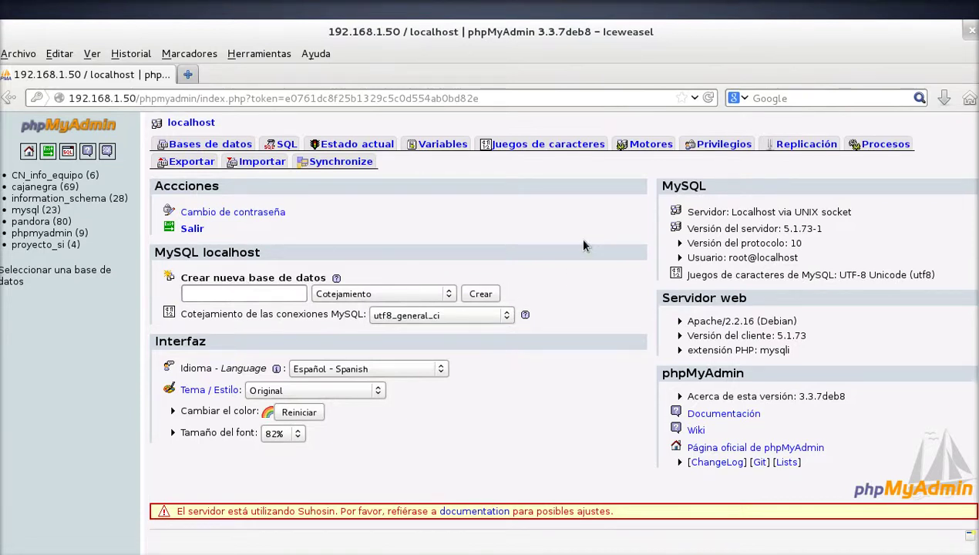
{"action": "left_click", "coordinate": [972, 32]}
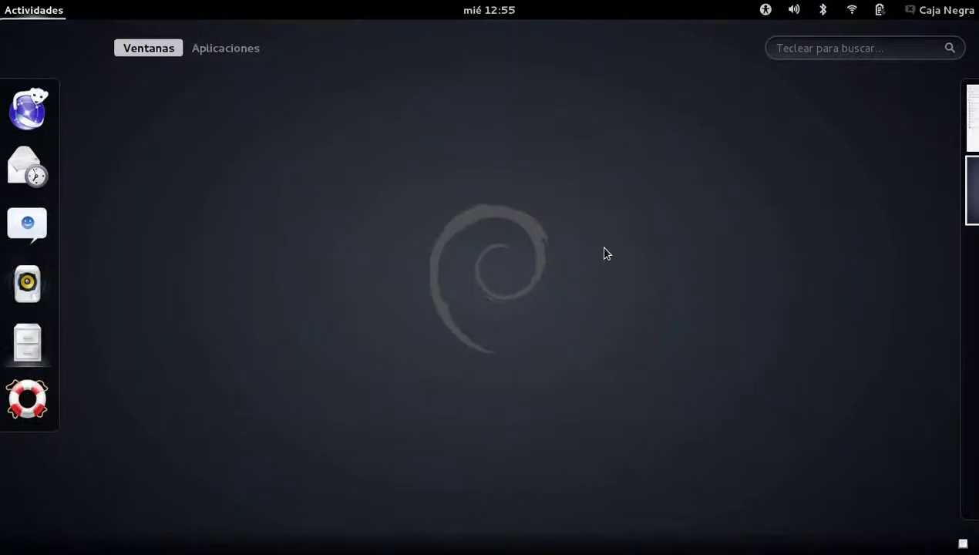